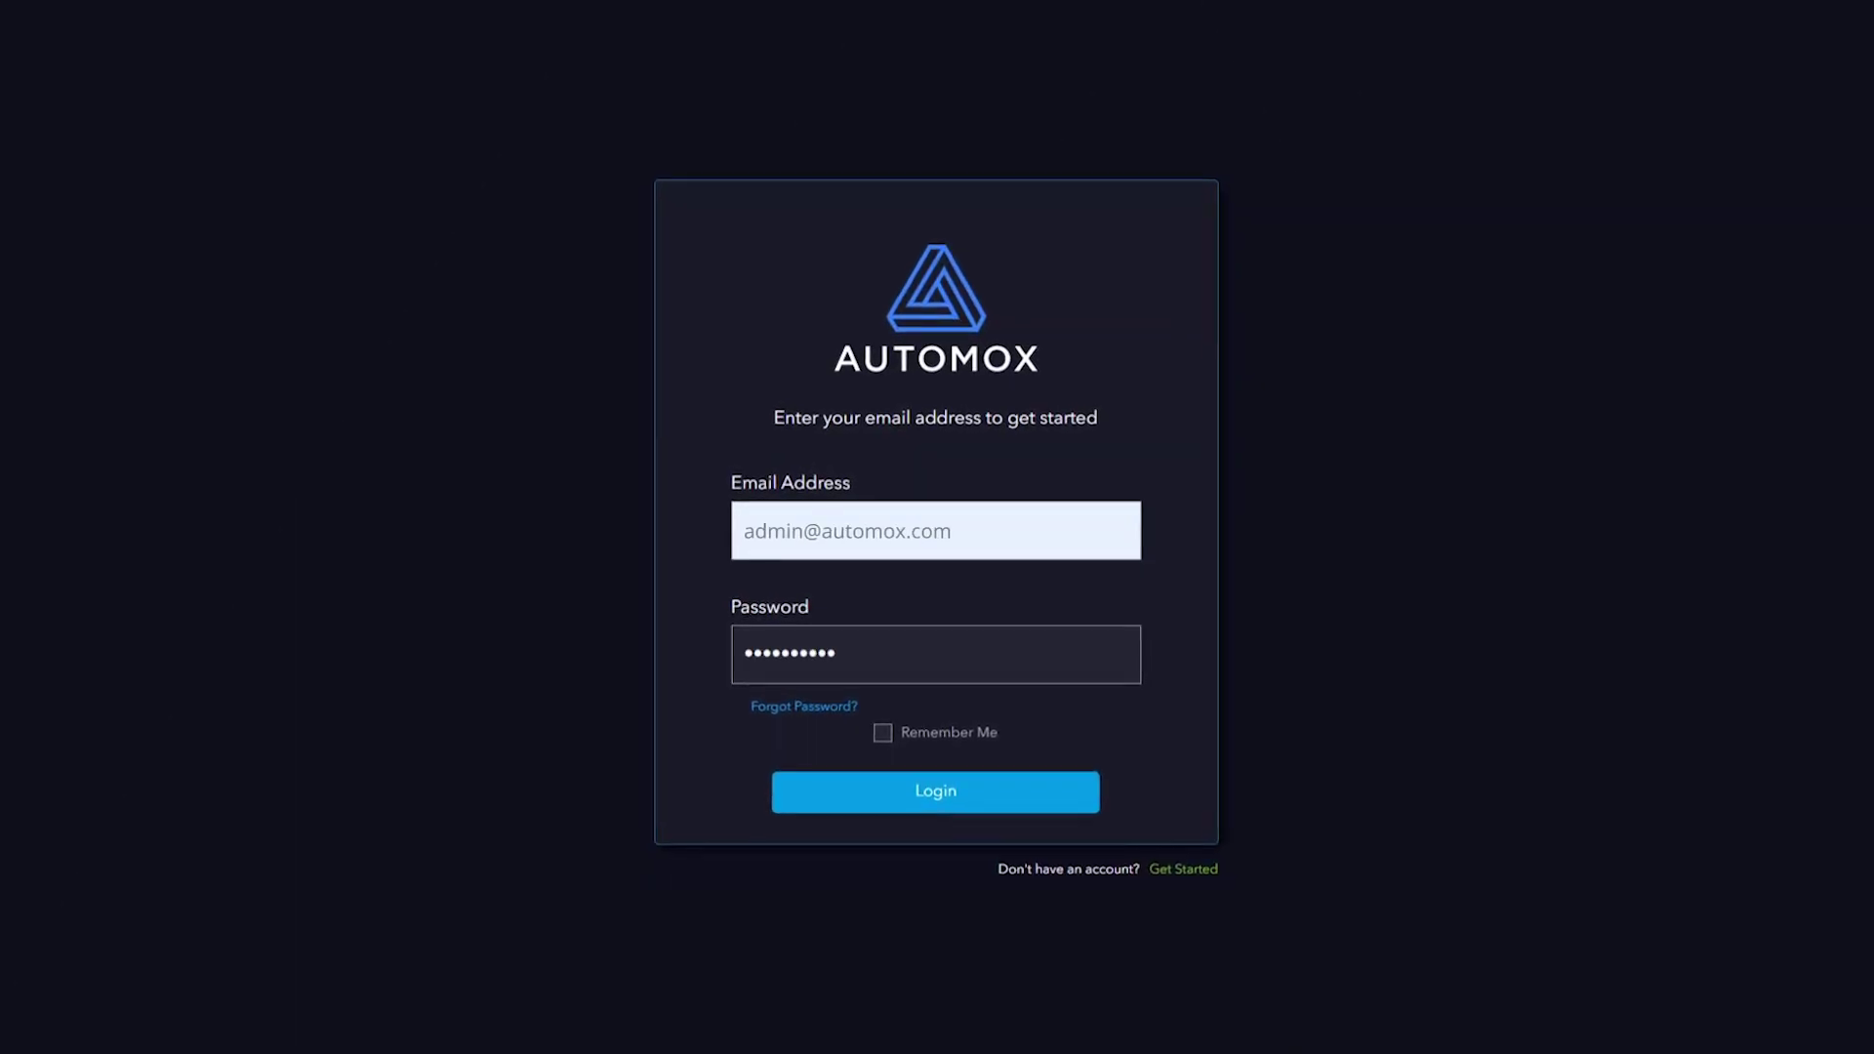
# Step: Log in to the Automox console with the entered email and password
pyautogui.click(1000, 798)
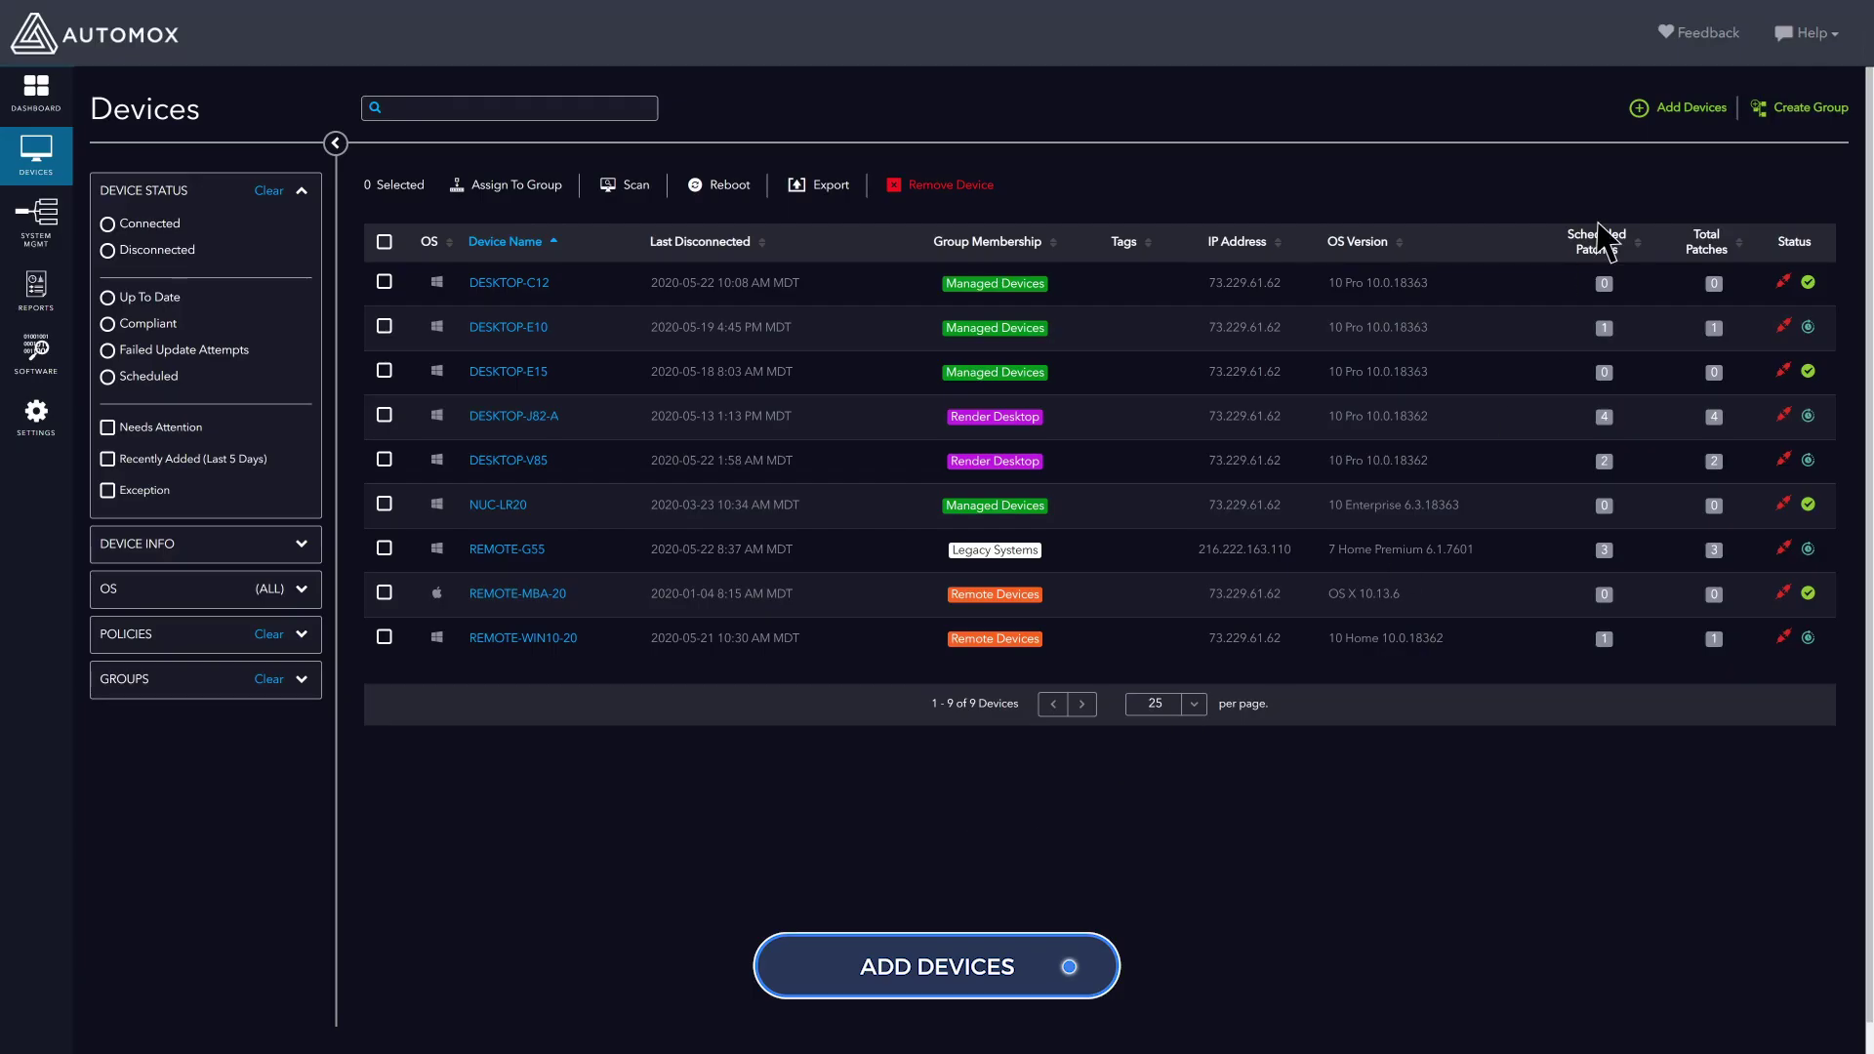
# Step: Start adding a device and choose Windows as its operating system
pyautogui.click(1640, 111)
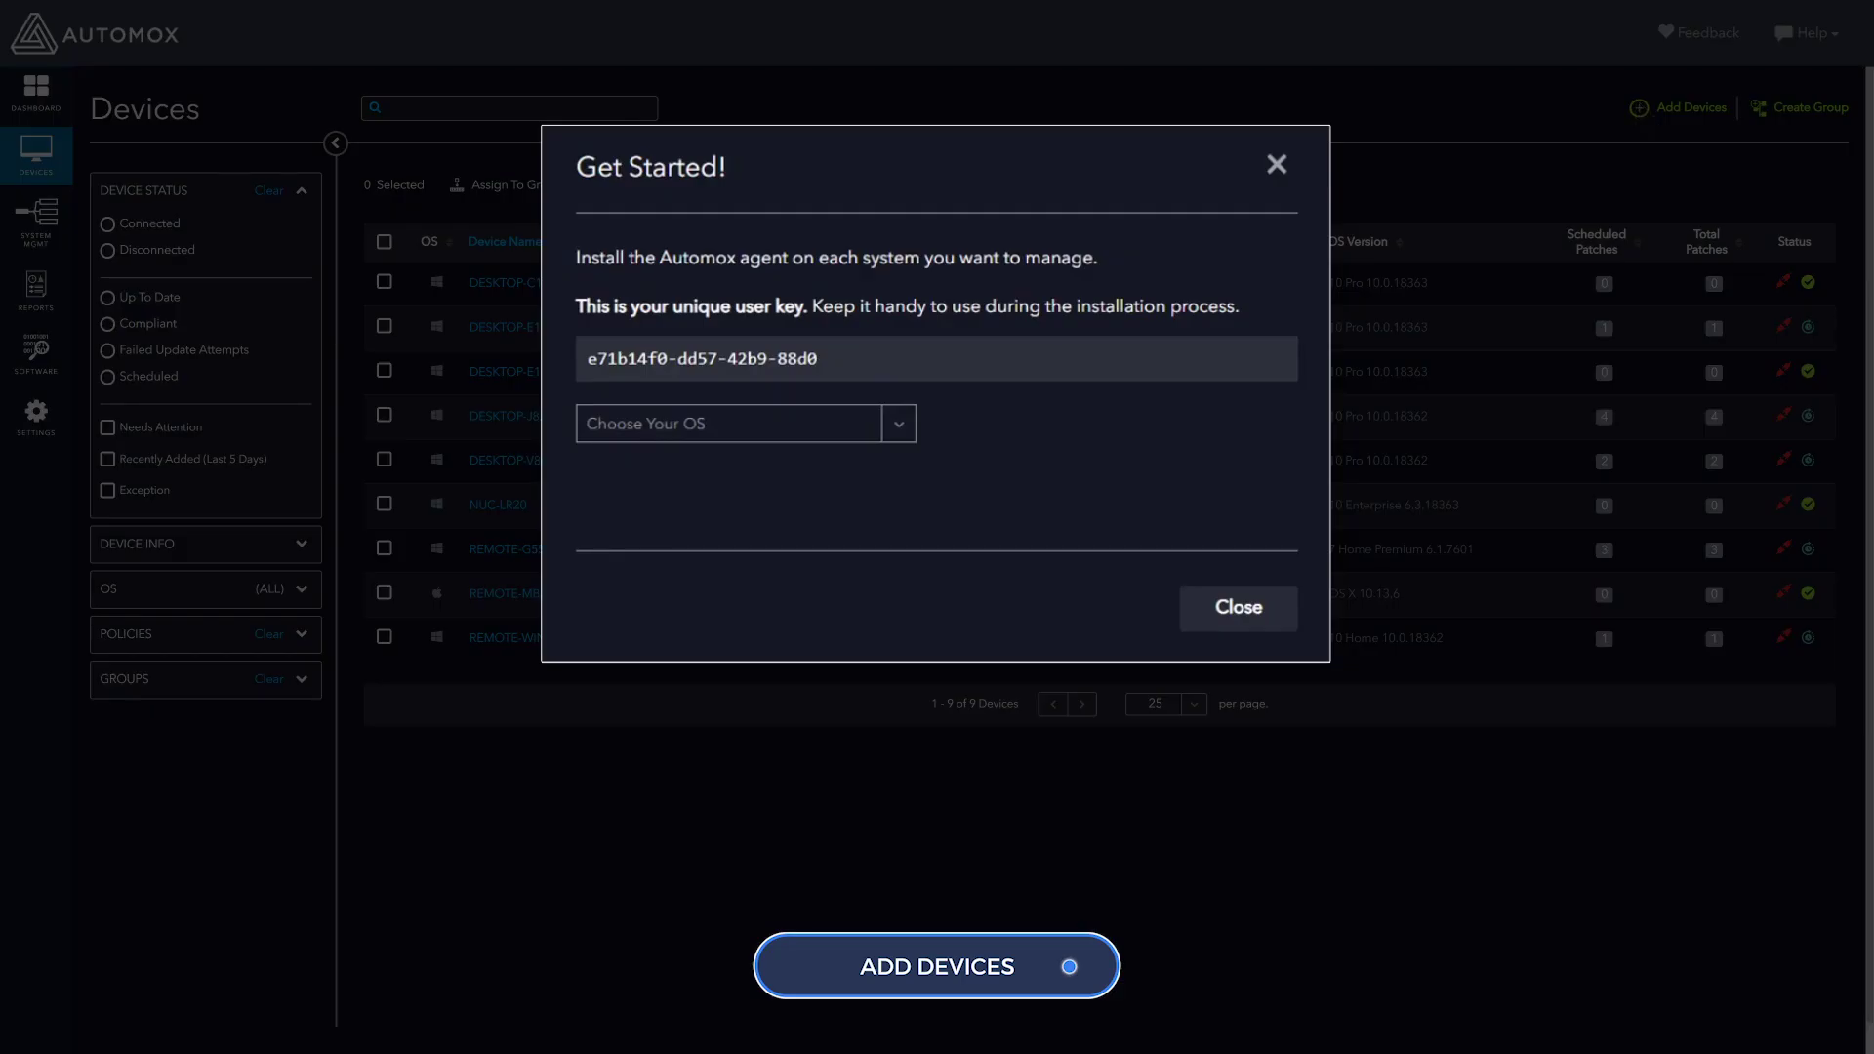
pyautogui.click(898, 424)
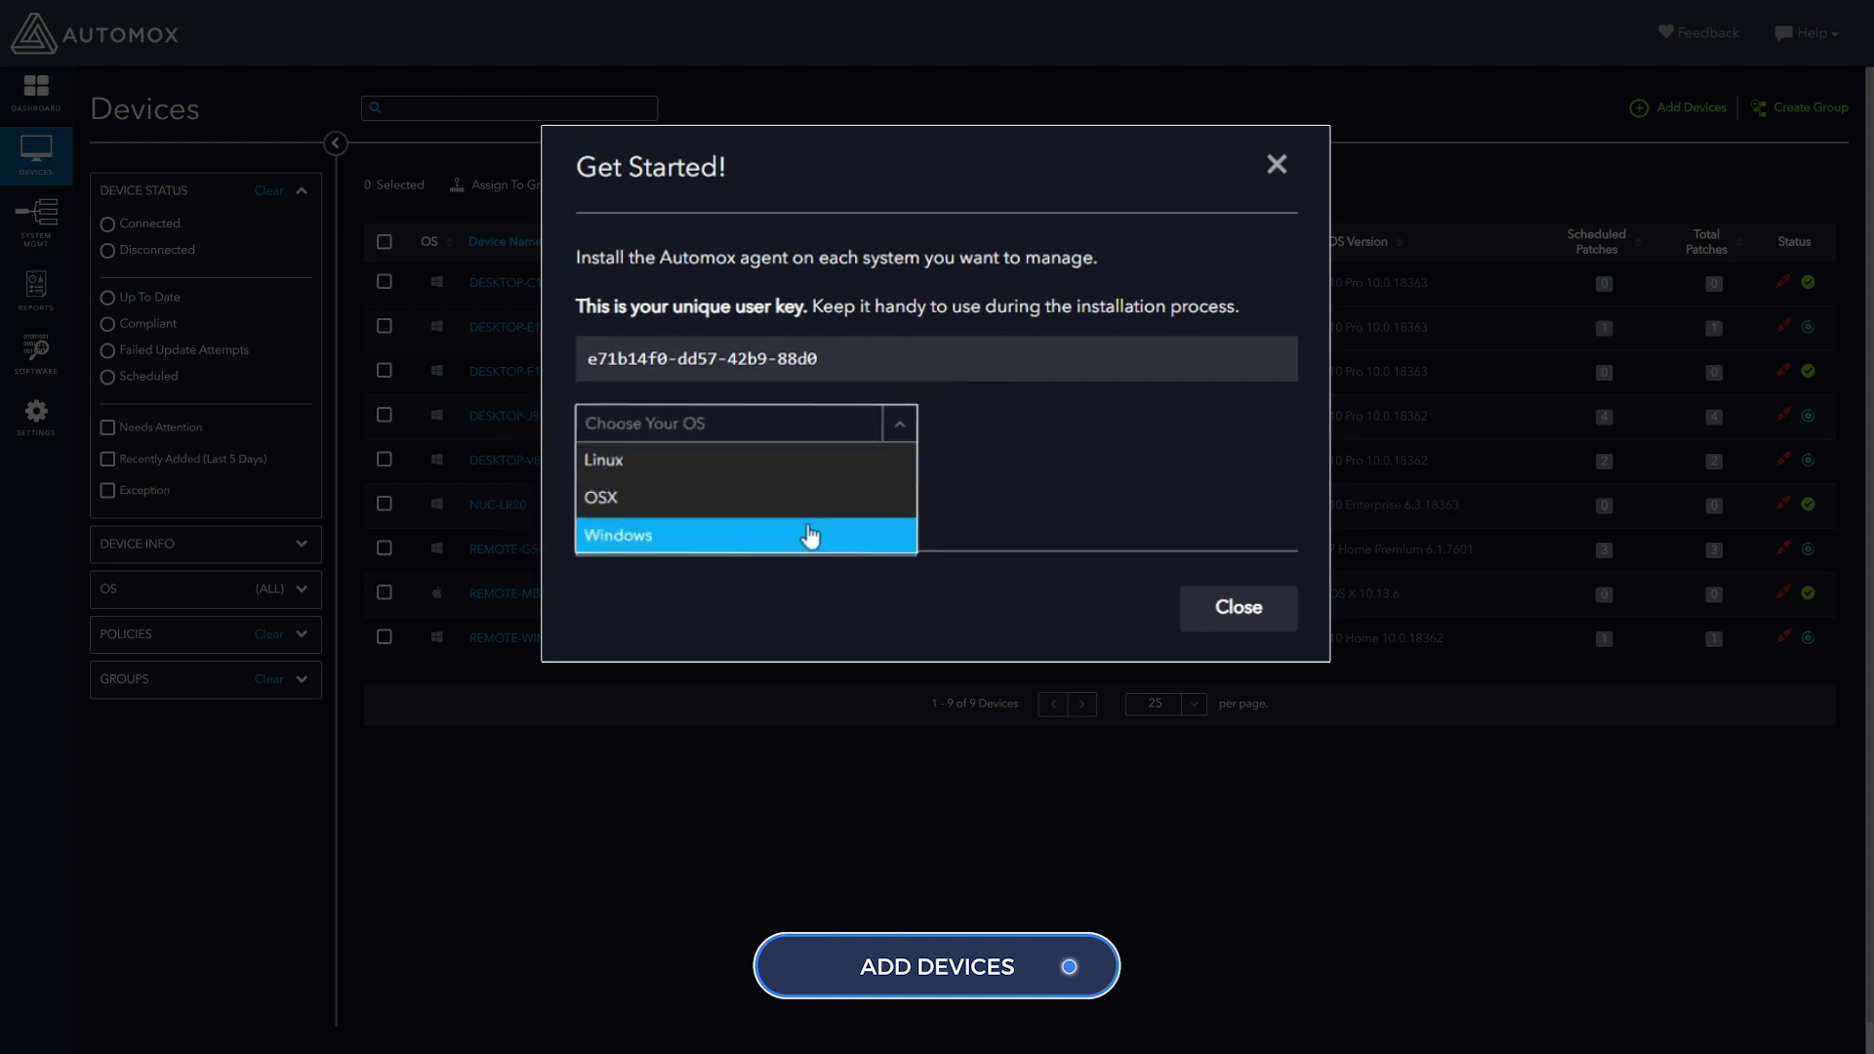
pyautogui.click(704, 512)
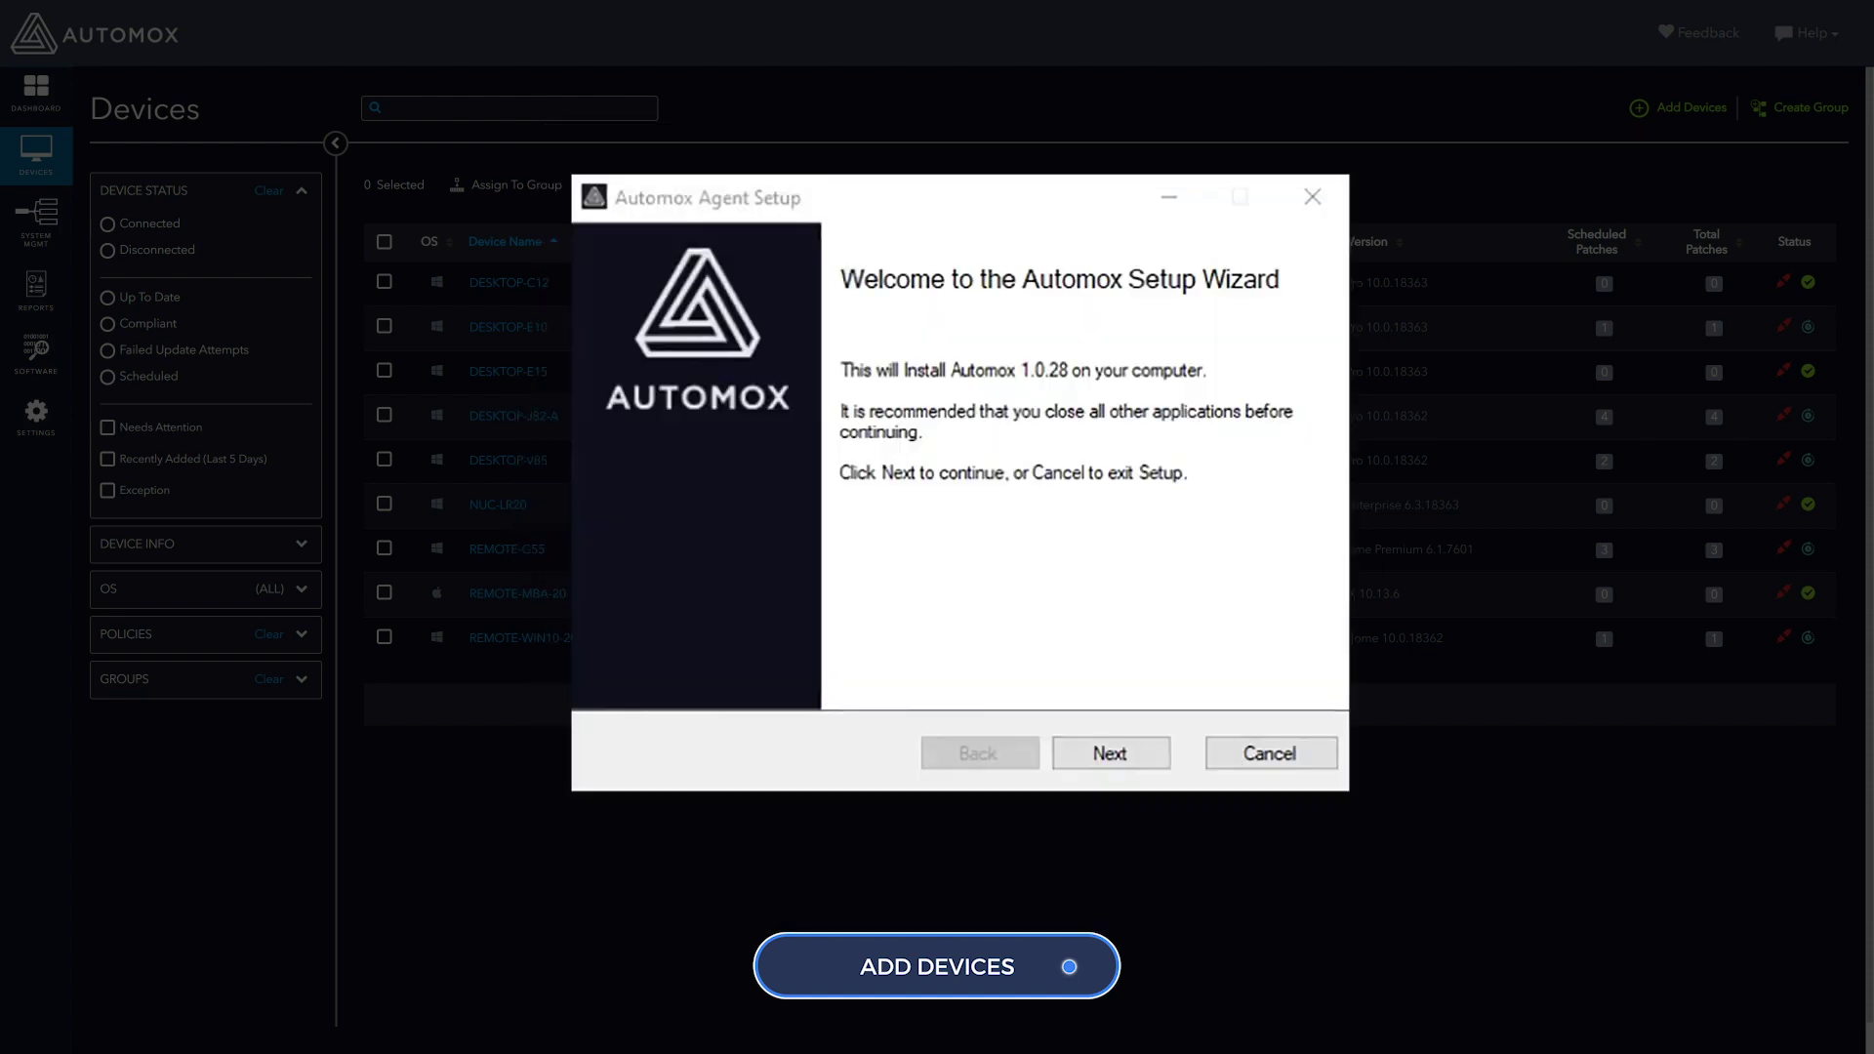
# Step: Advance through the agent setup wizard and submit the unique user key
pyautogui.click(1118, 771)
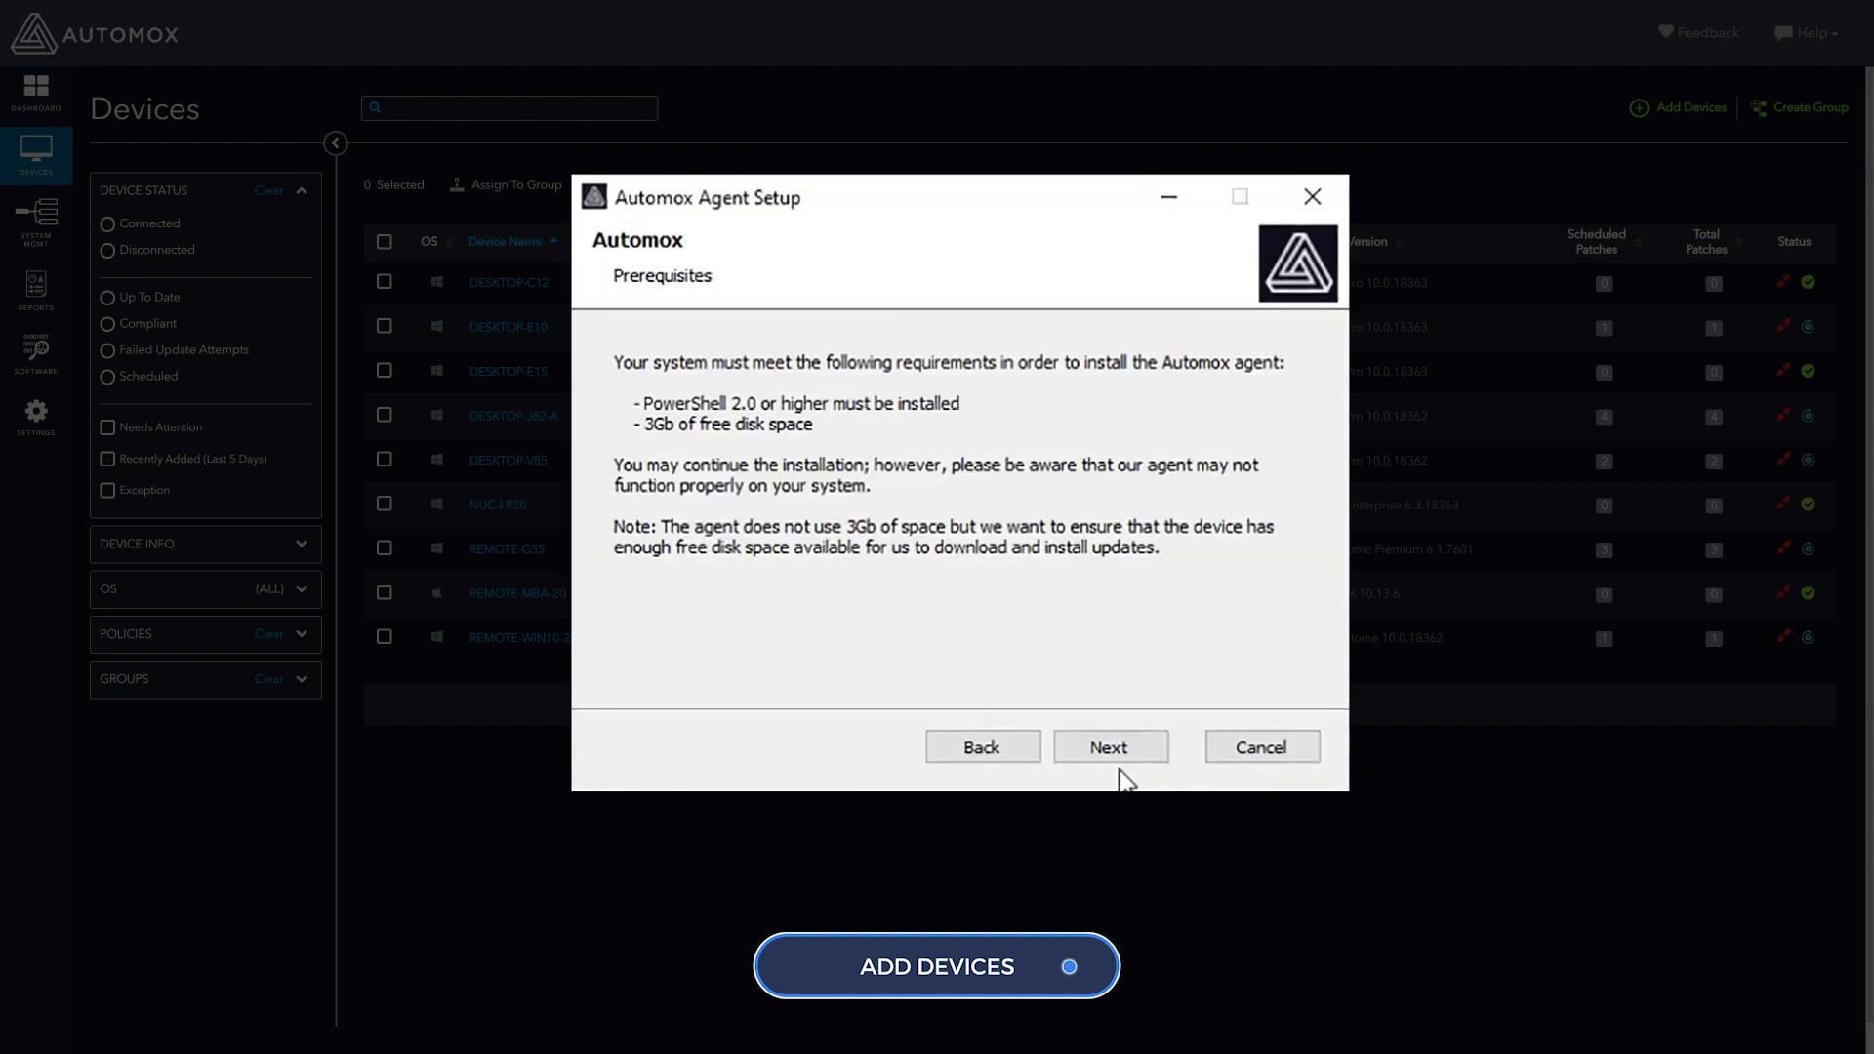
pyautogui.click(1129, 751)
pyautogui.click(955, 433)
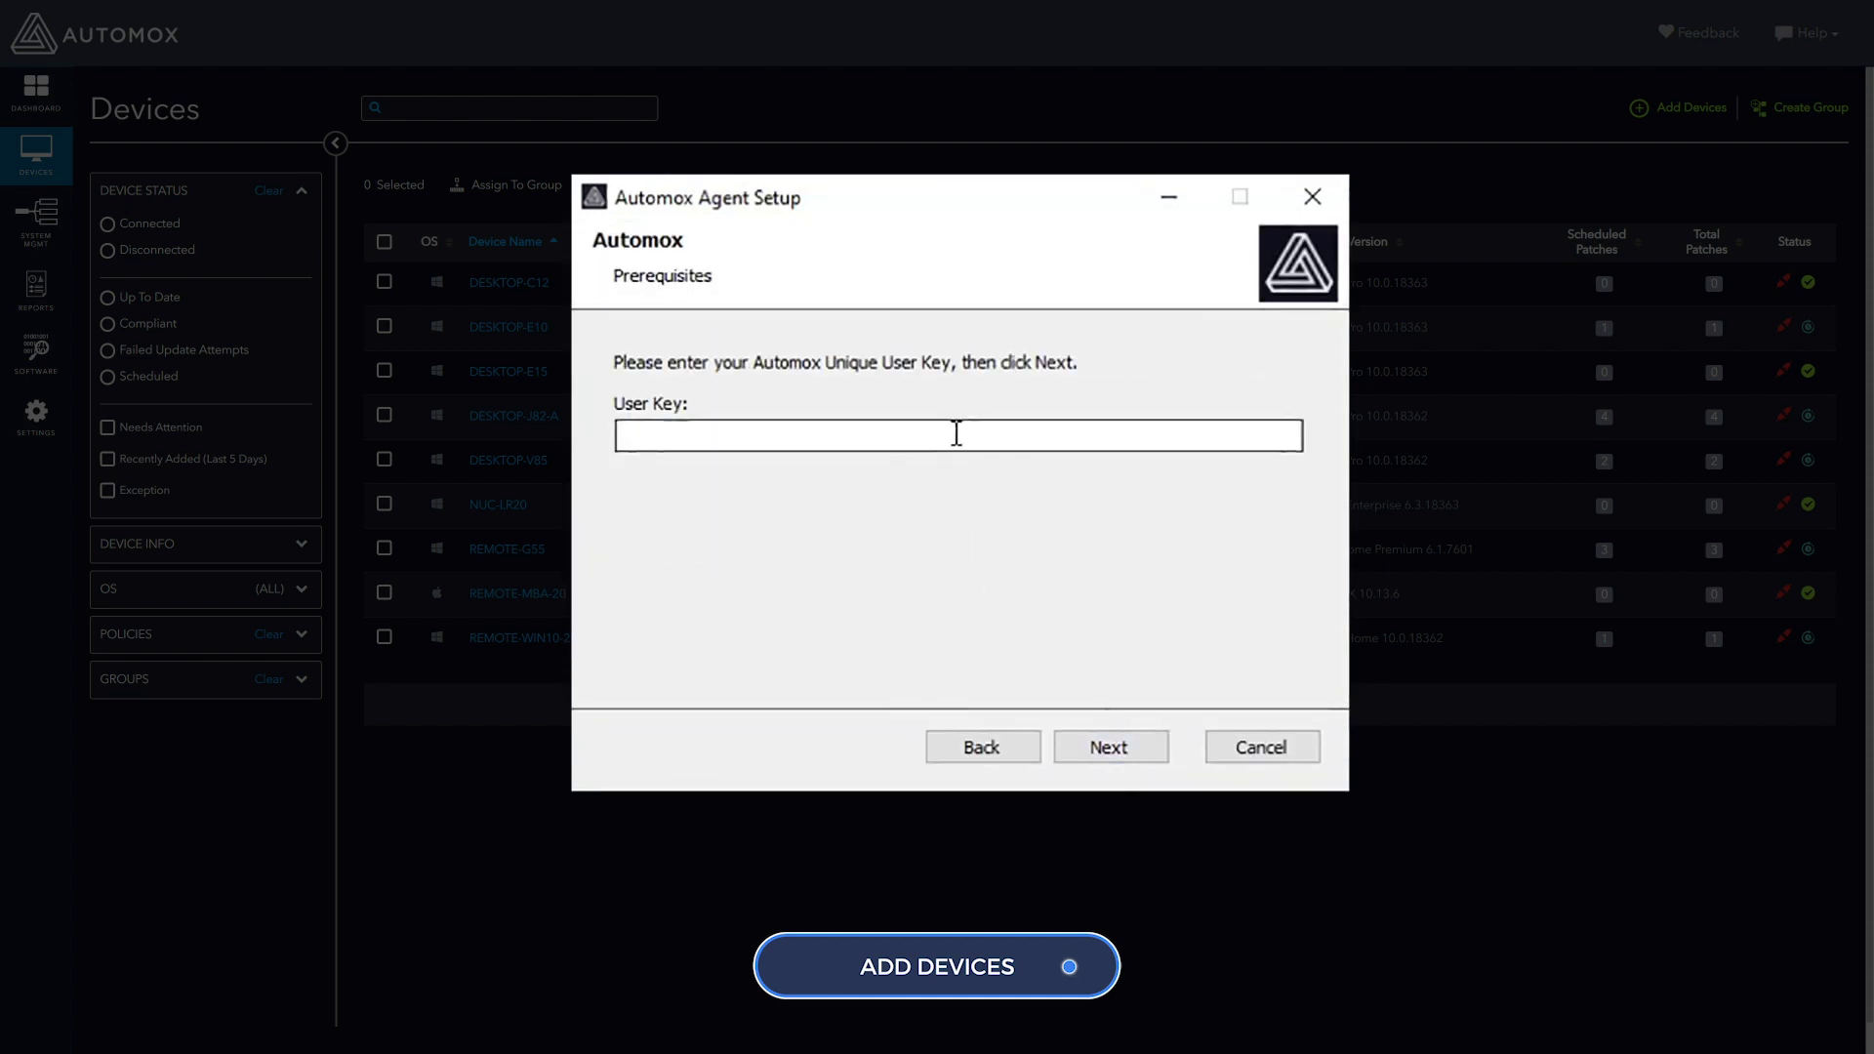
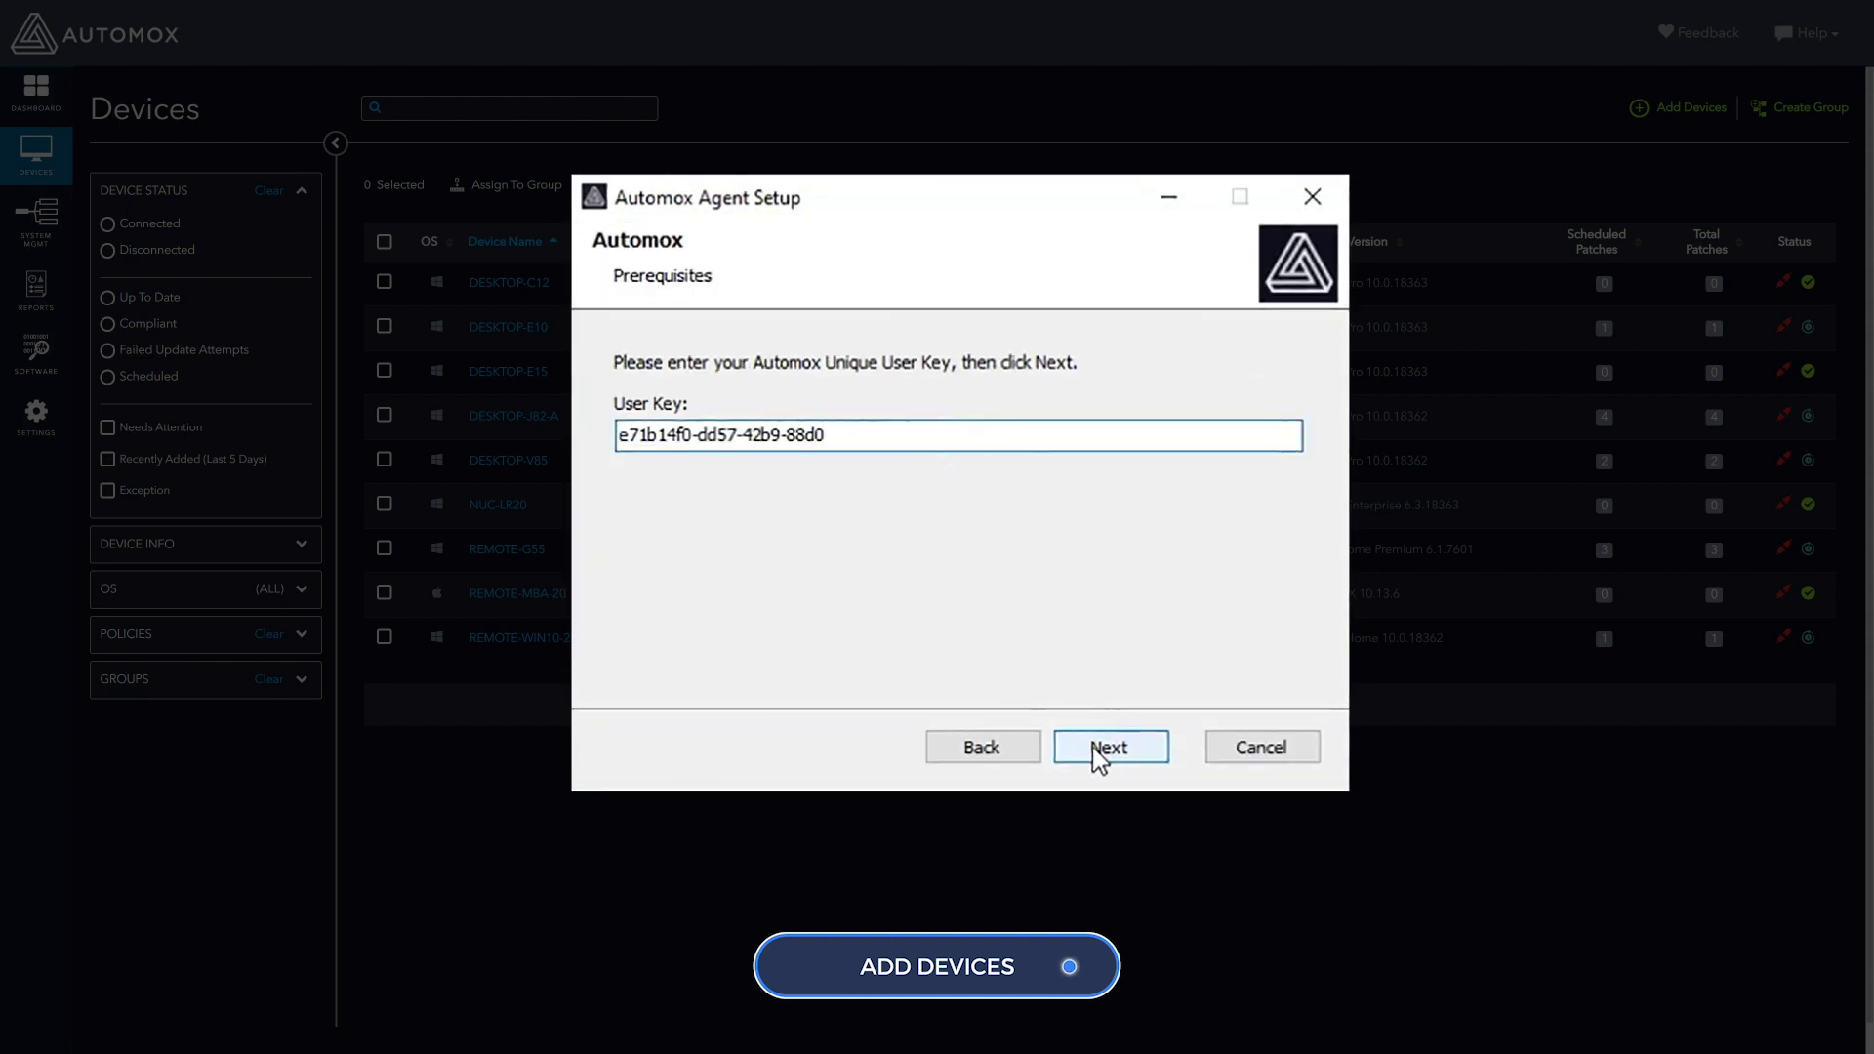
pyautogui.click(1093, 747)
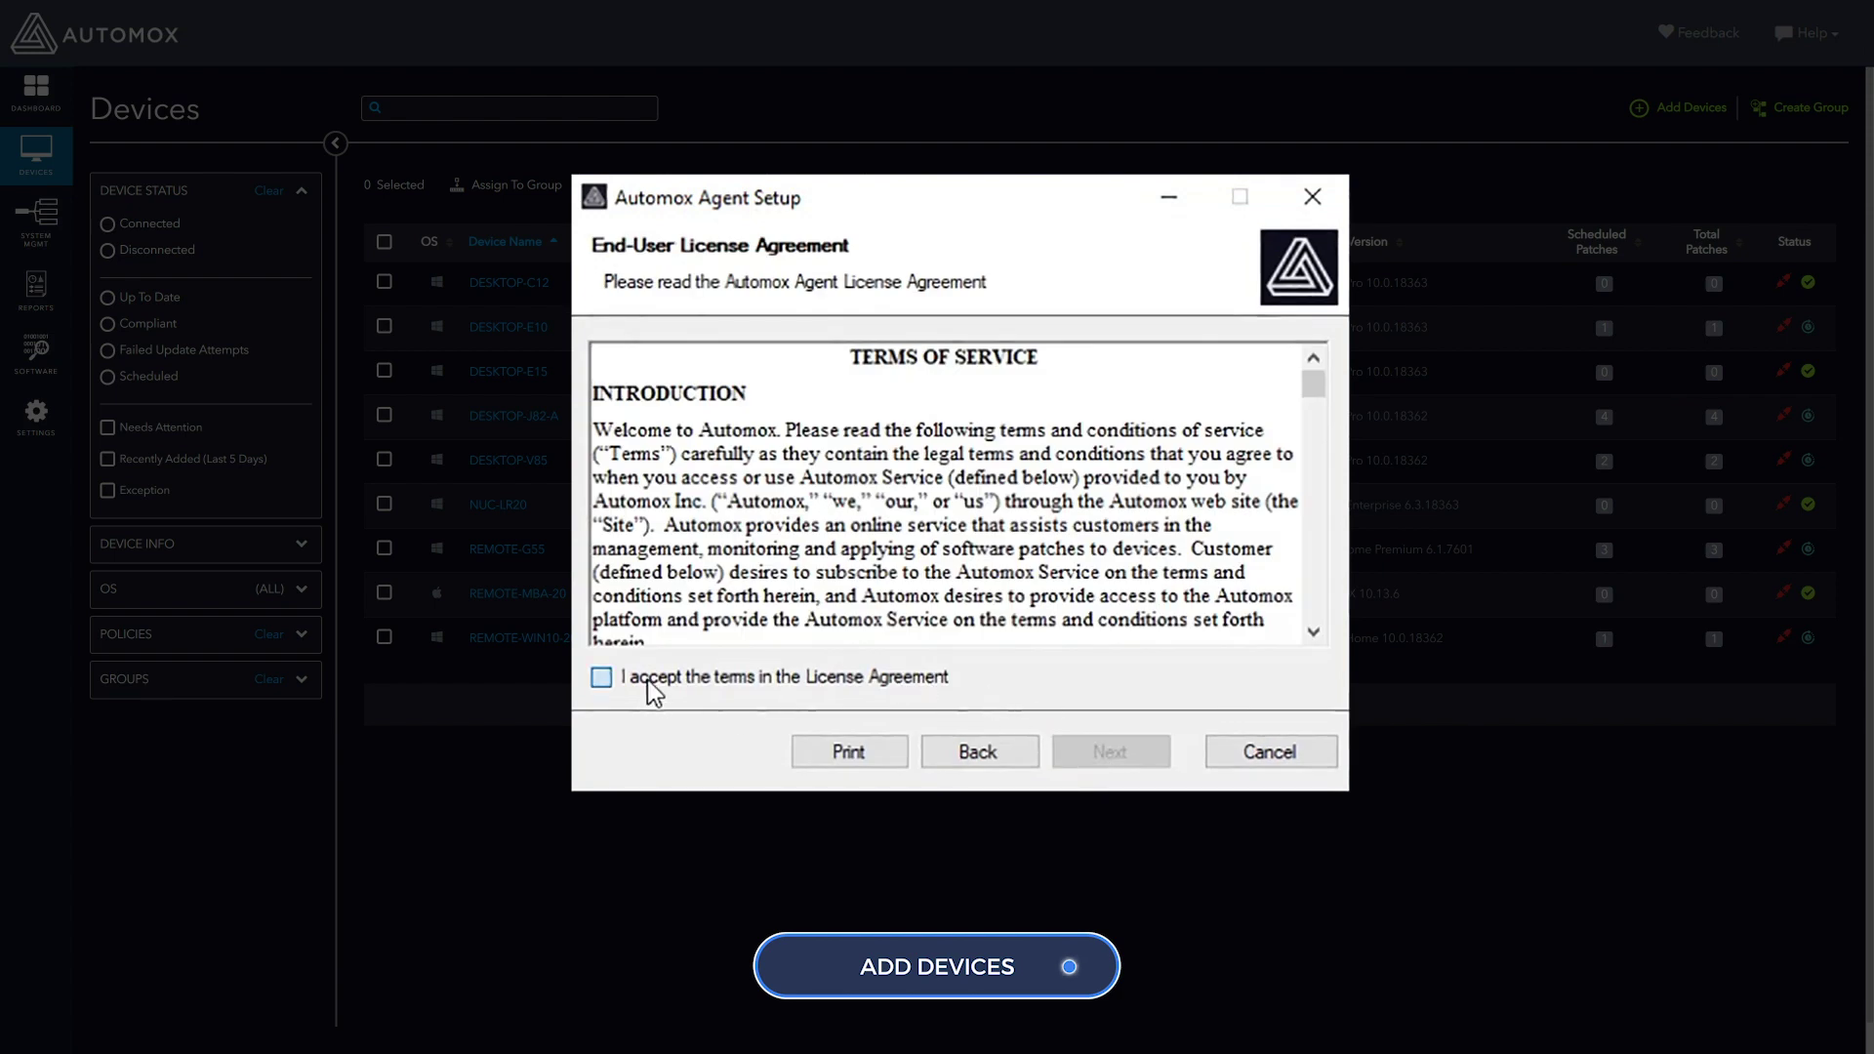
# Step: Accept the license agreement, install the Automox agent and continue past the results
pyautogui.click(647, 680)
pyautogui.click(1118, 754)
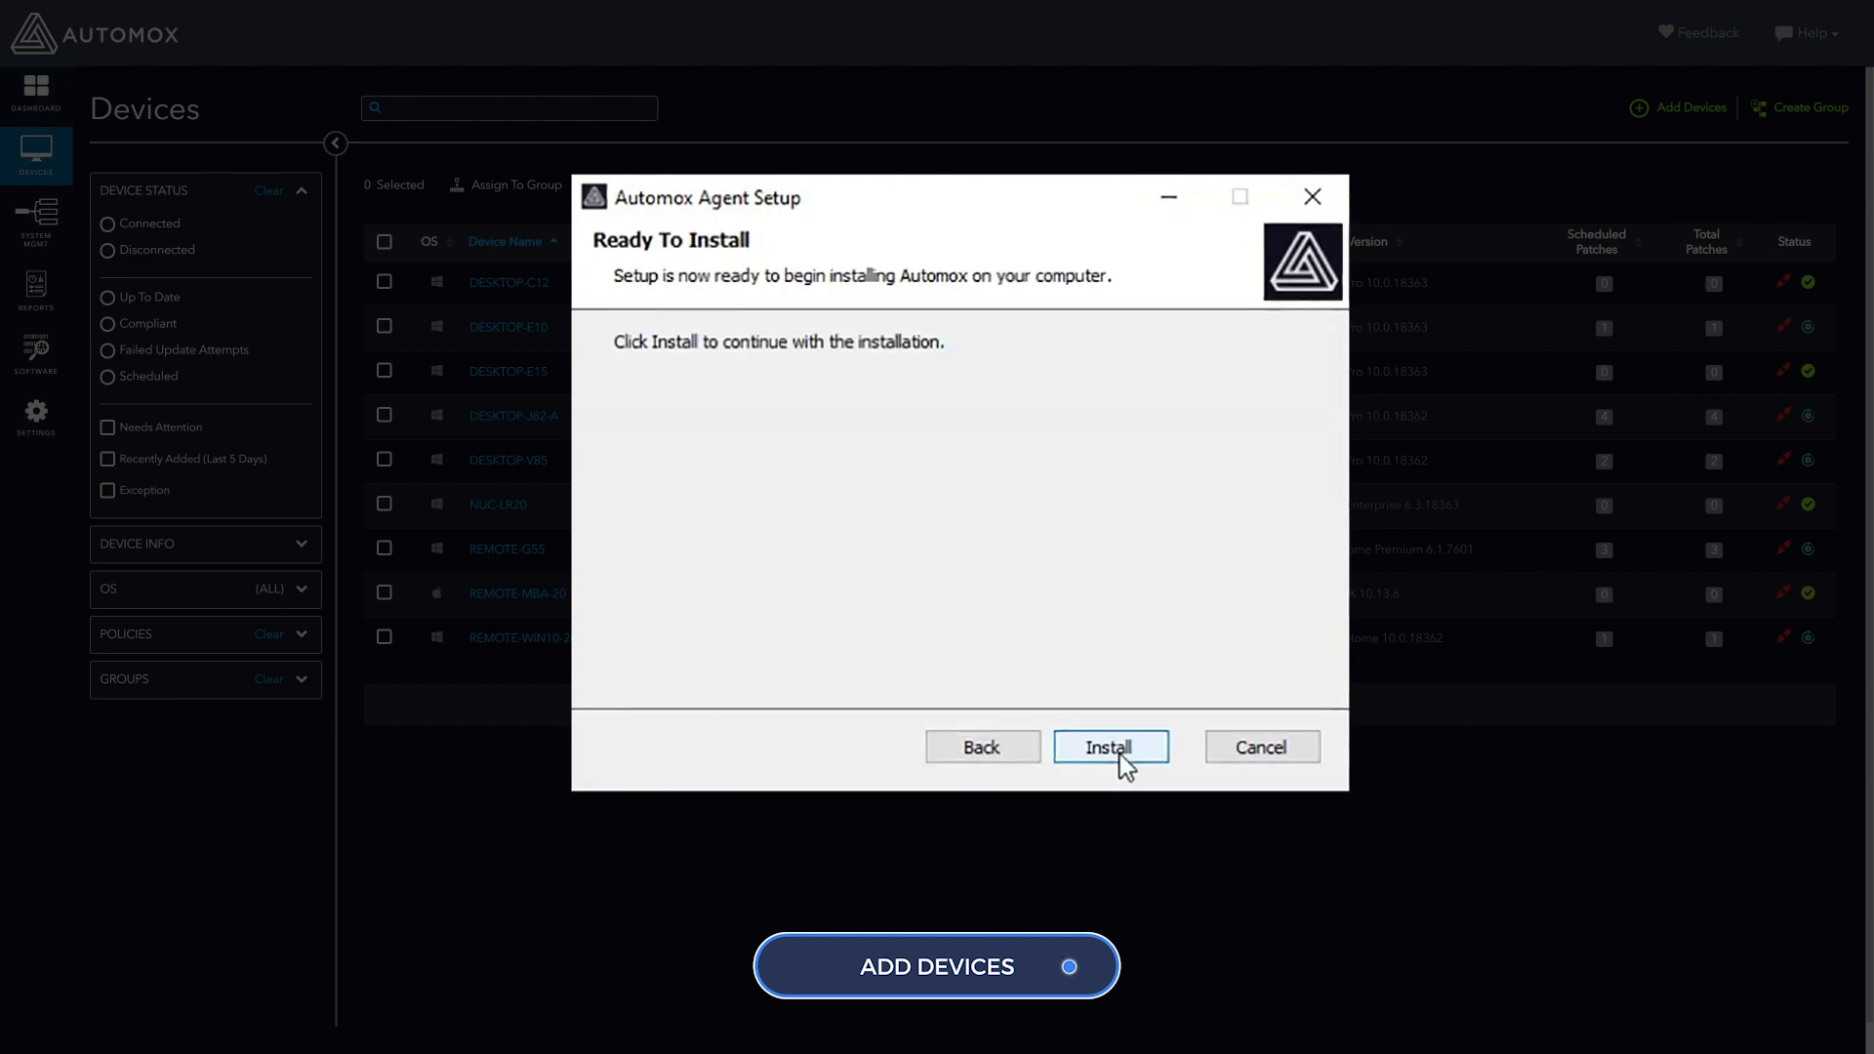
pyautogui.click(1120, 755)
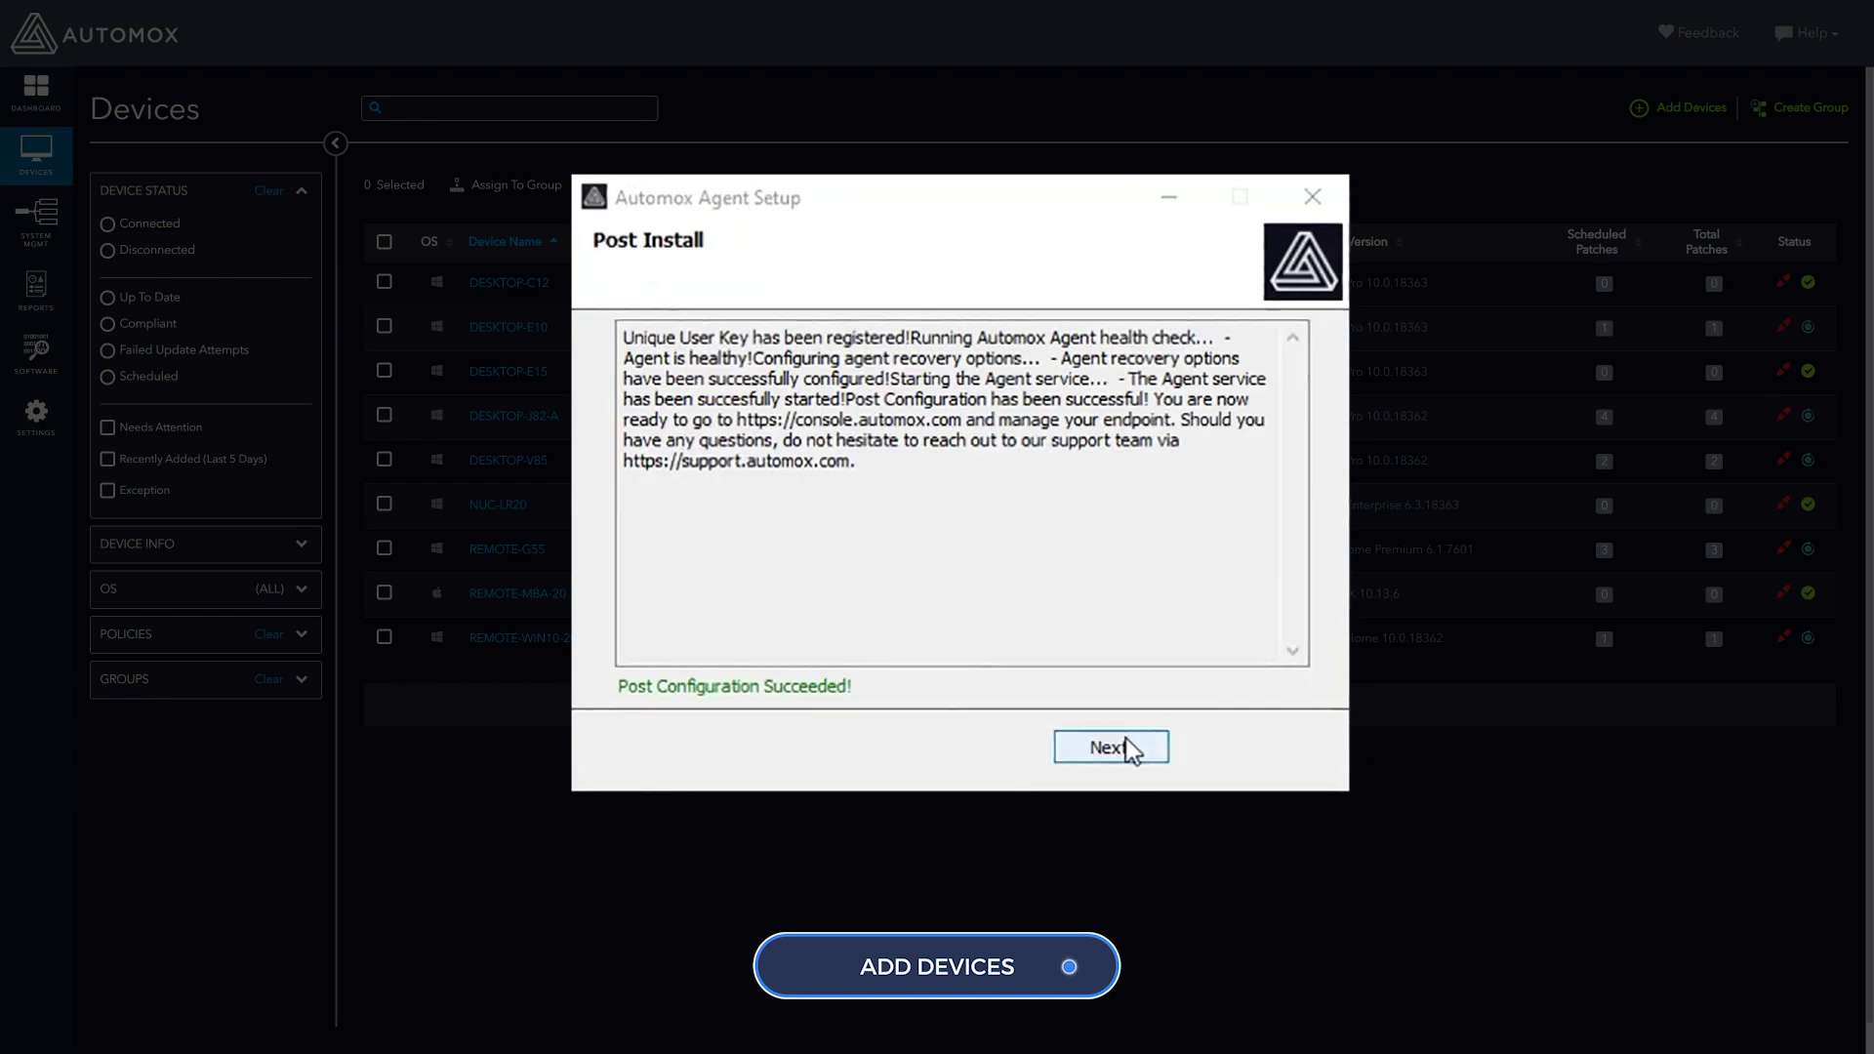
pyautogui.click(1123, 749)
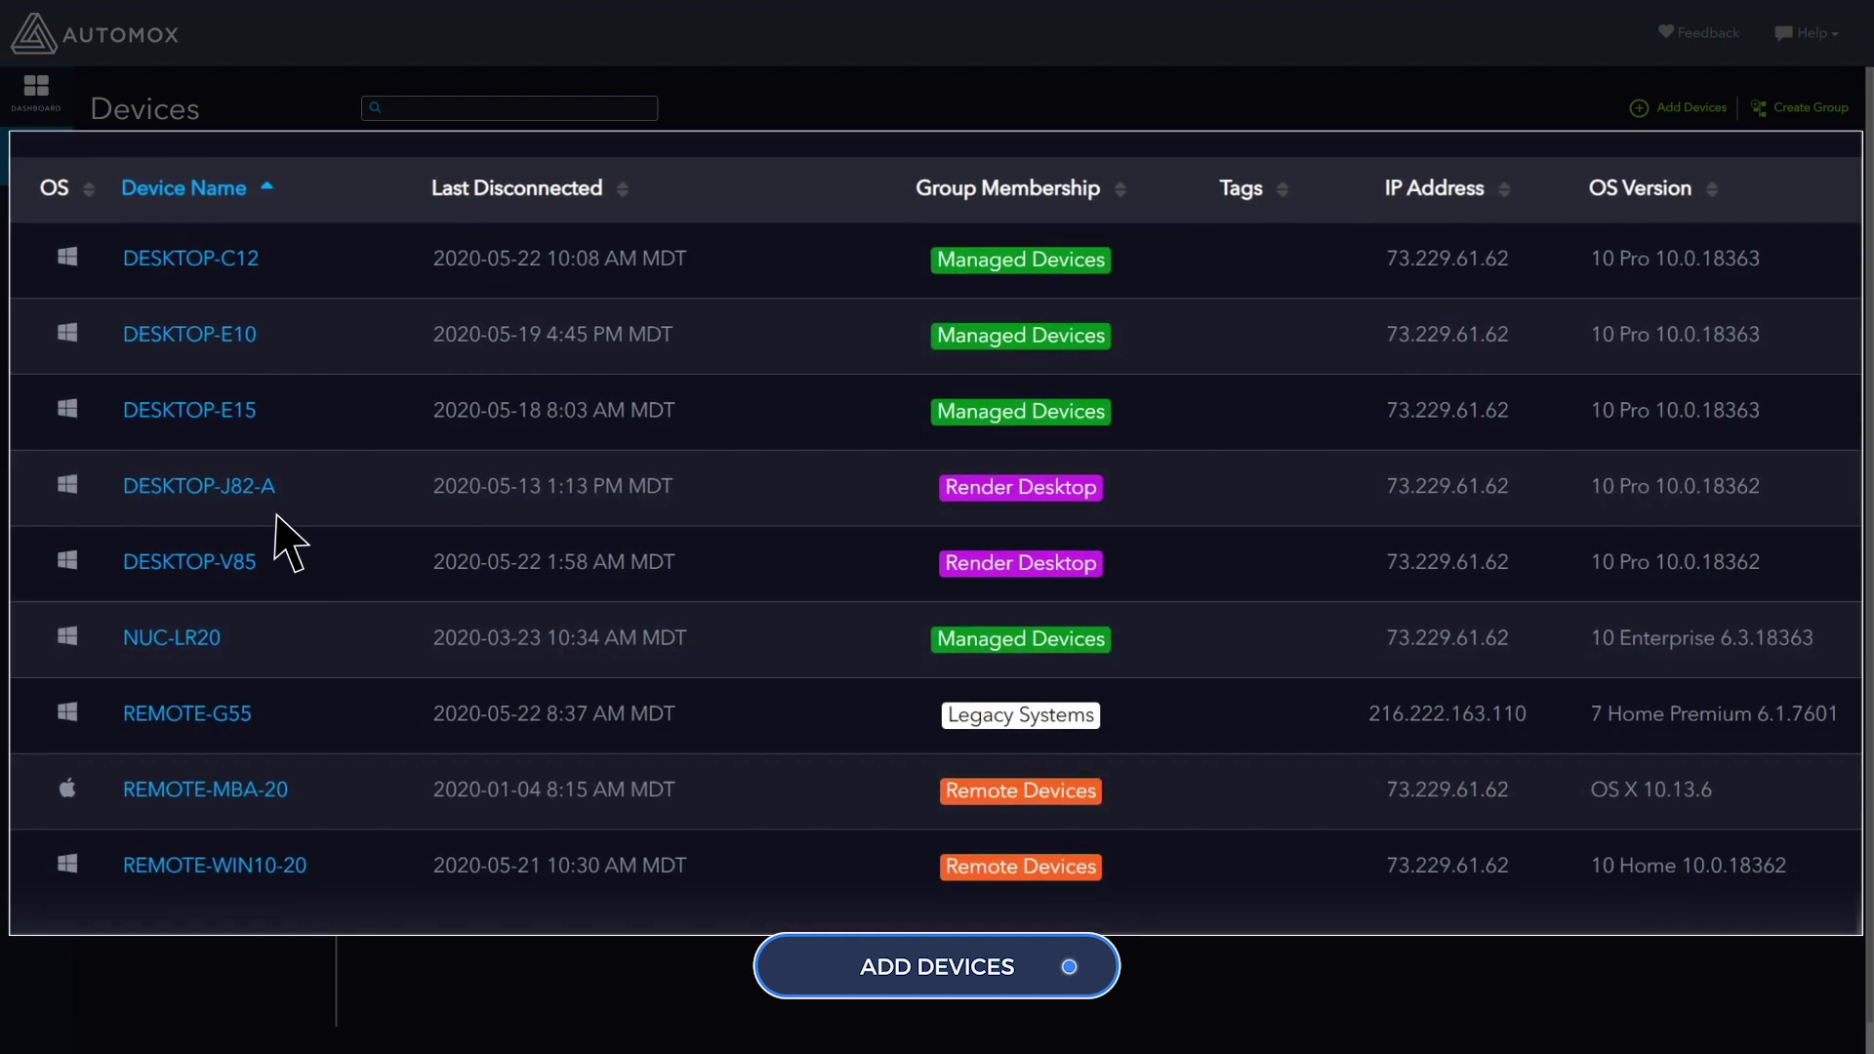
# Step: View the details of the newly added DESKTOP-J82 device
pyautogui.click(272, 487)
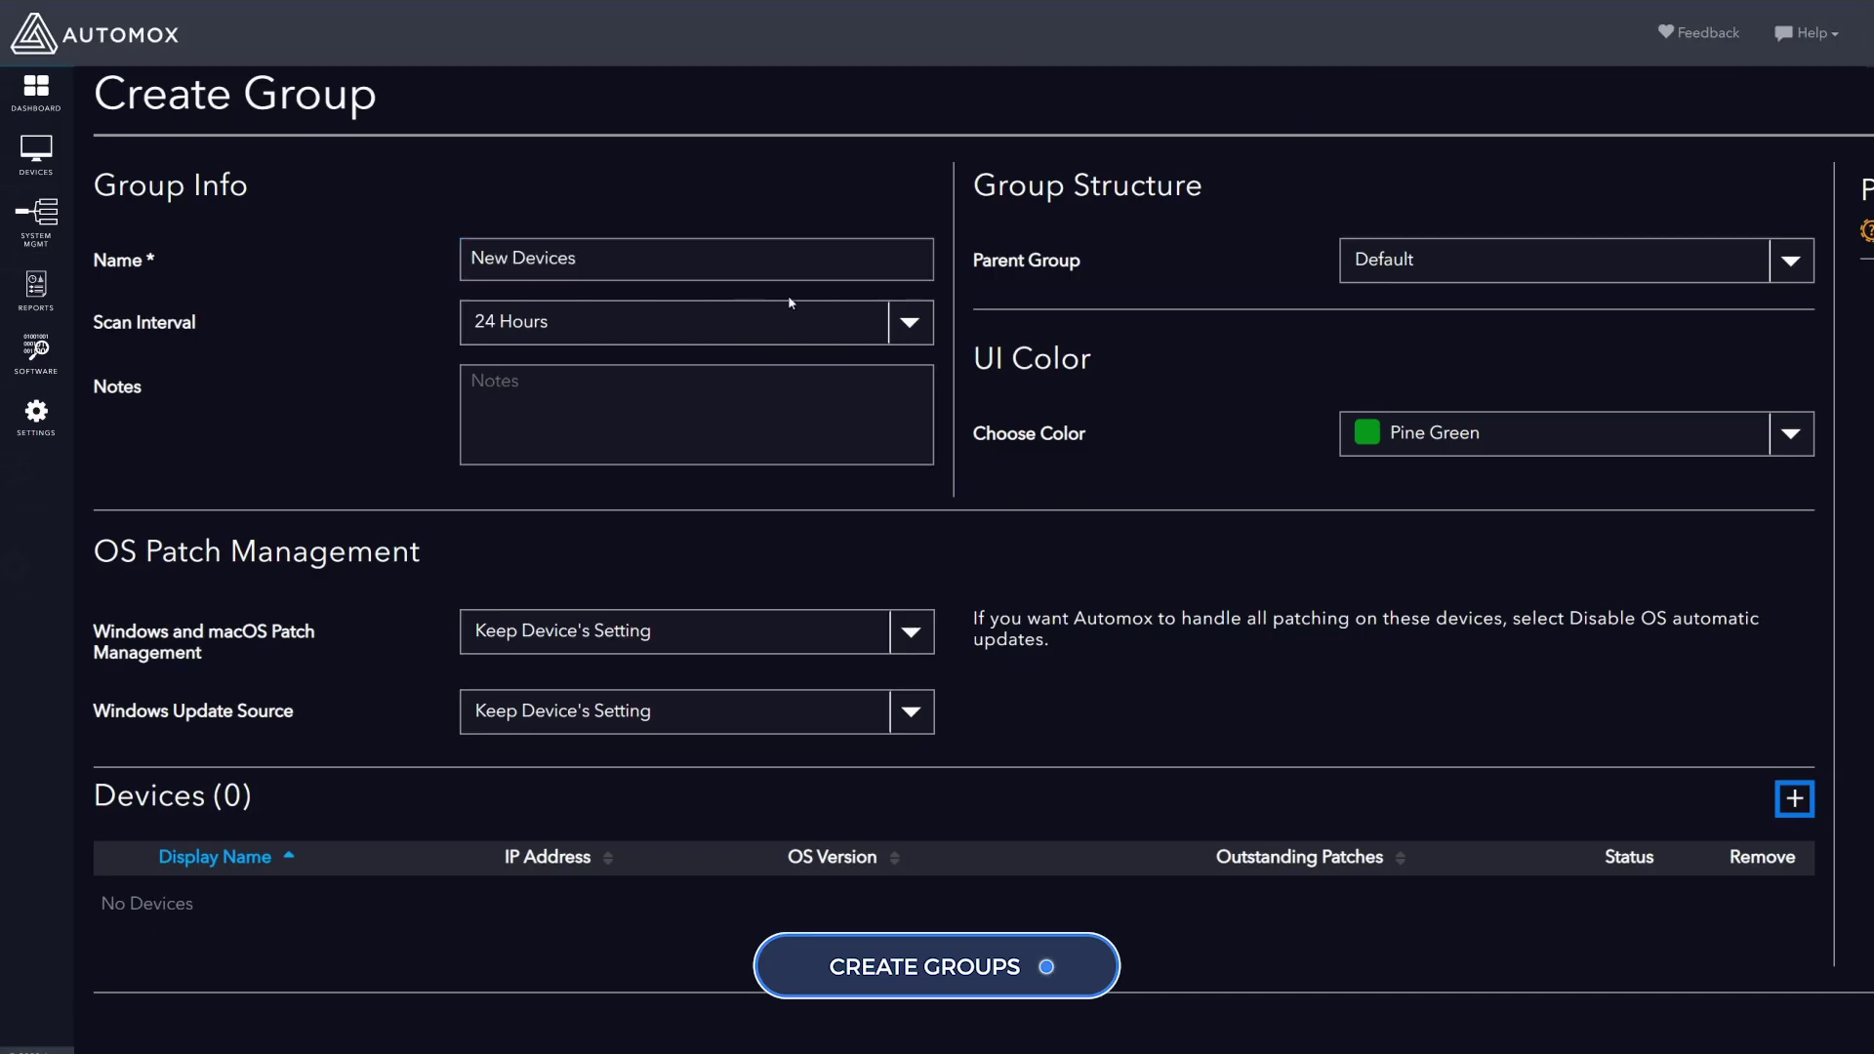
# Step: Give the New Devices group a 6-hour scan interval and the Lemonade colour
pyautogui.click(908, 327)
pyautogui.click(858, 370)
pyautogui.click(1660, 447)
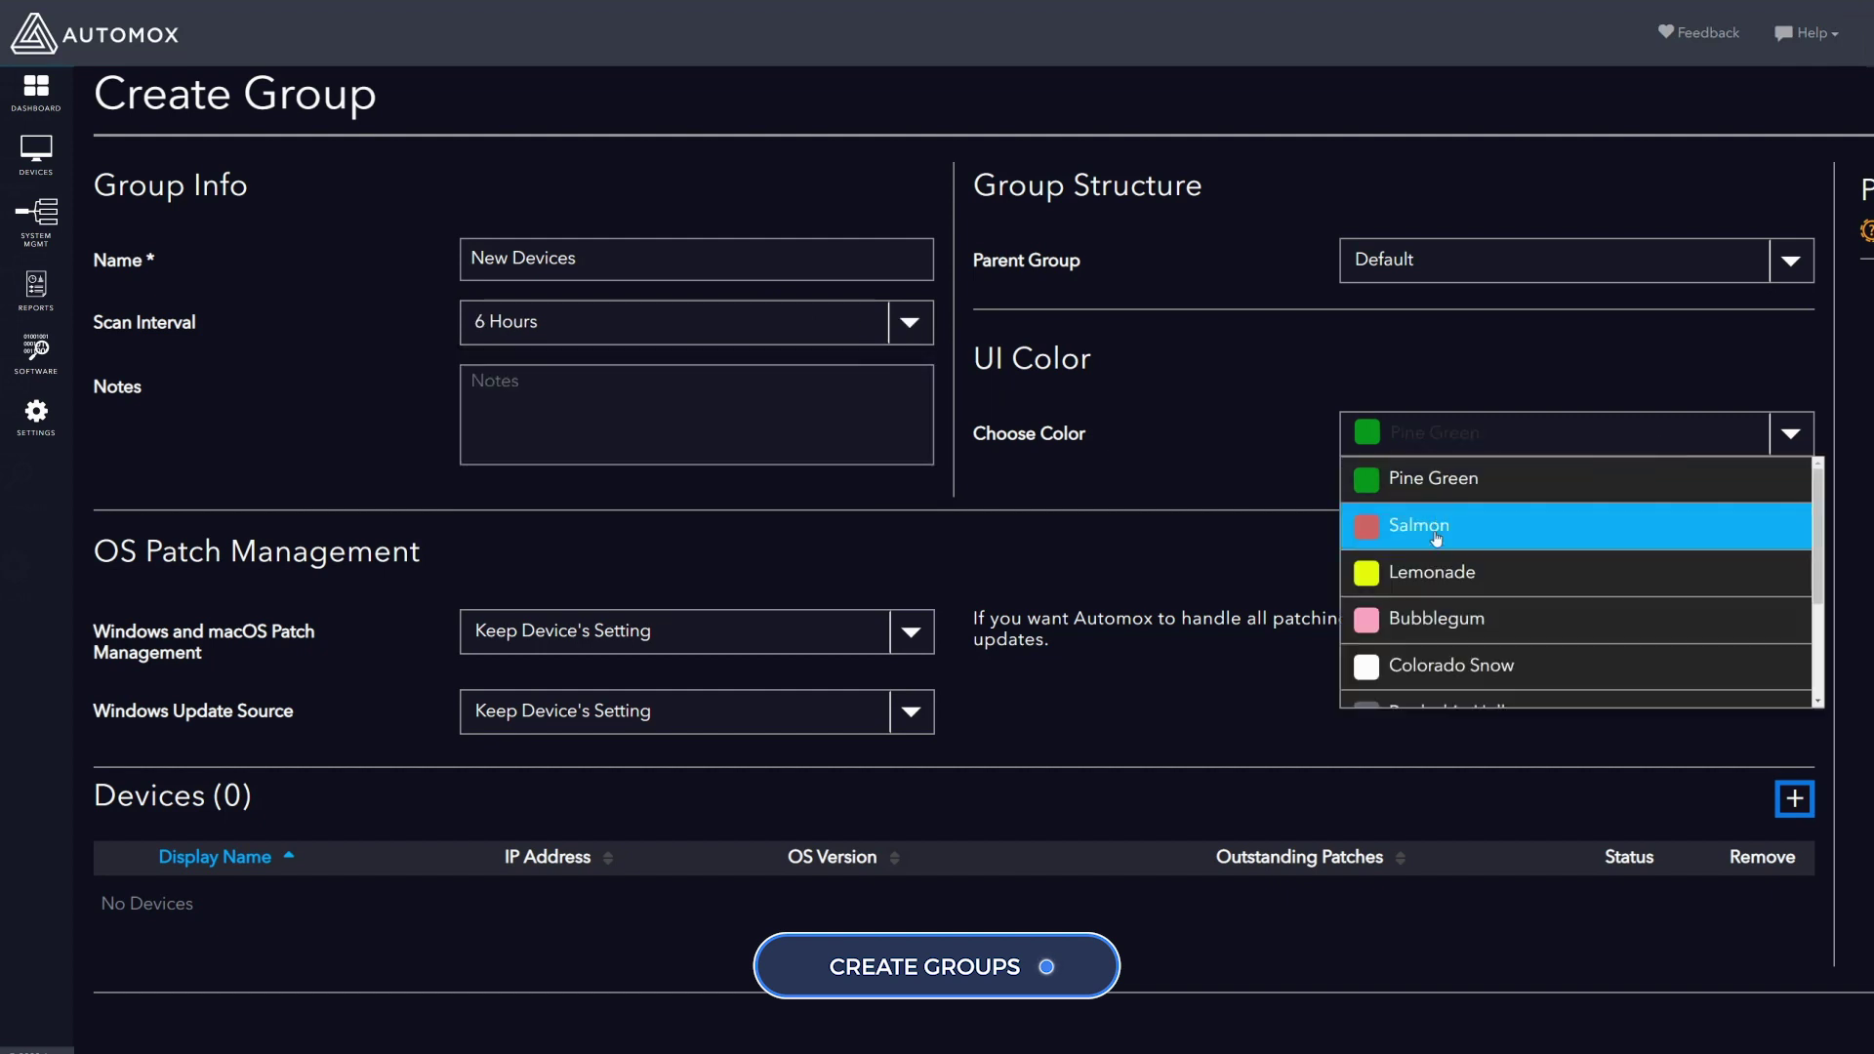
pyautogui.click(1438, 570)
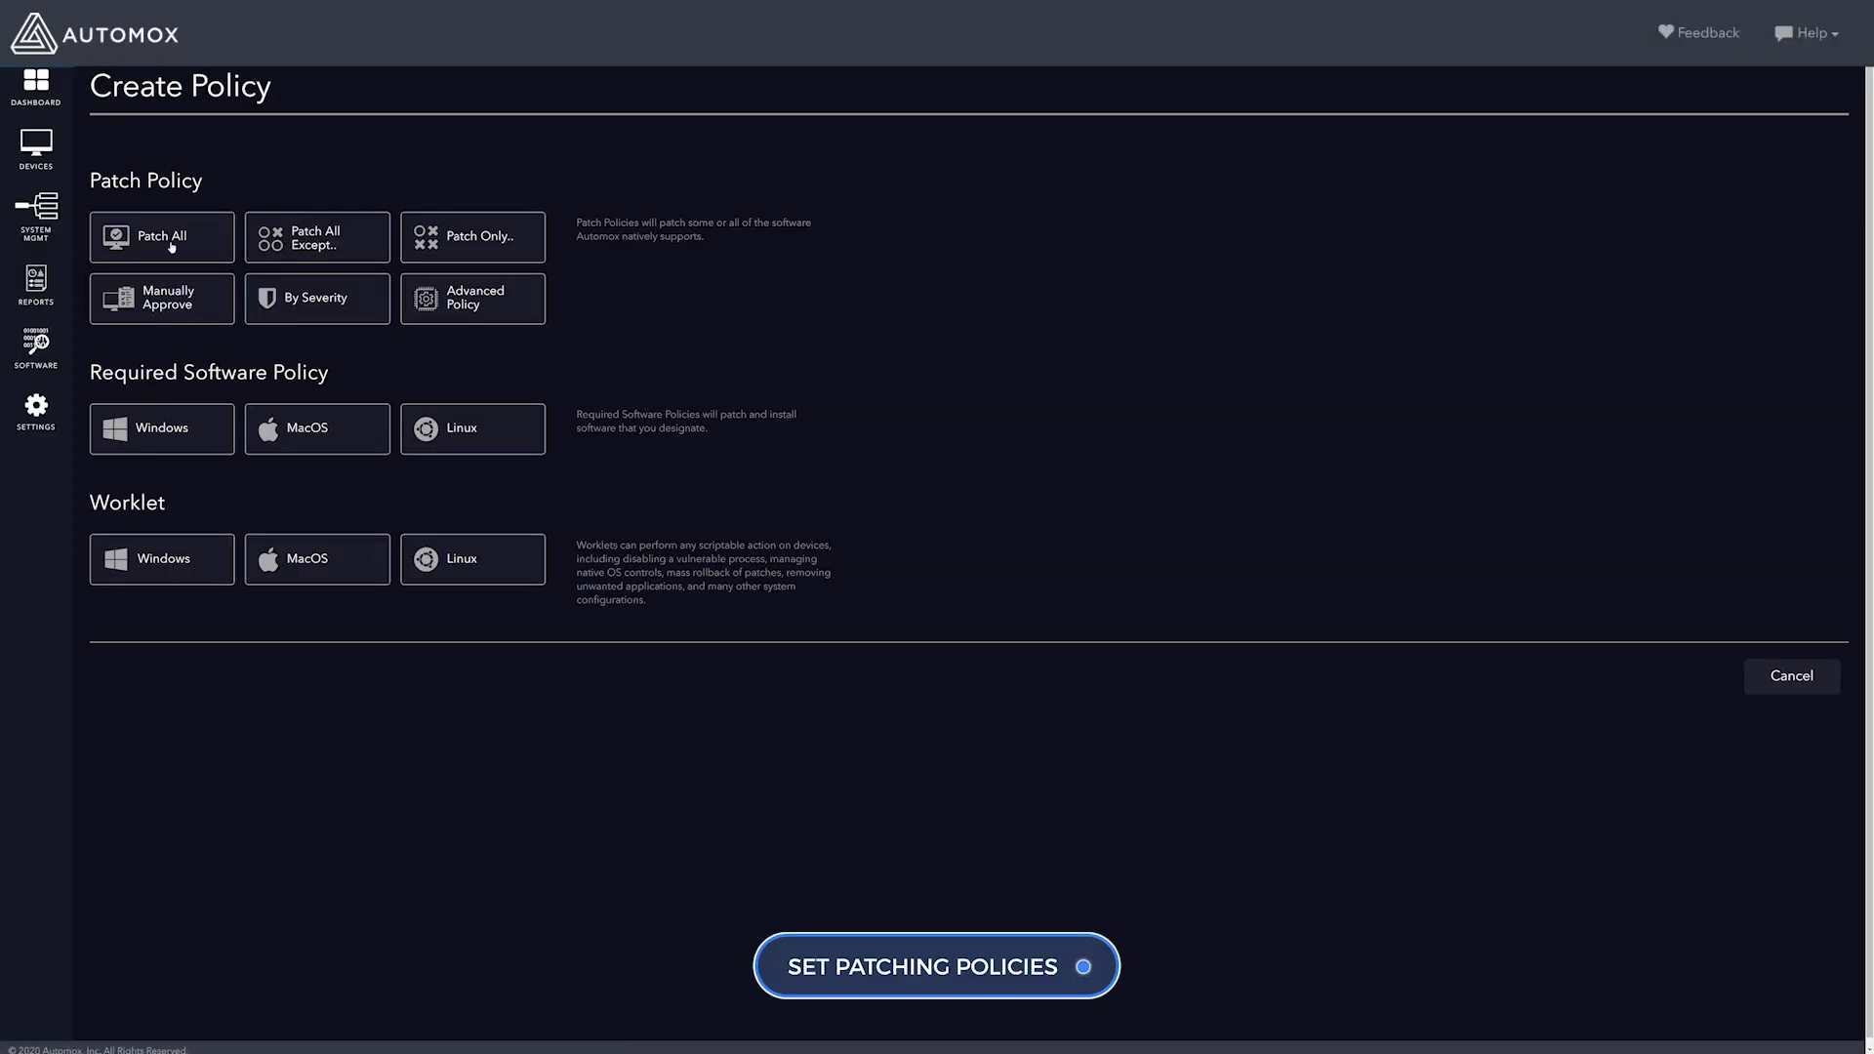
# Step: Create a Patch All policy with automatic reboot, scheduled for all months, weeks and days
pyautogui.click(172, 246)
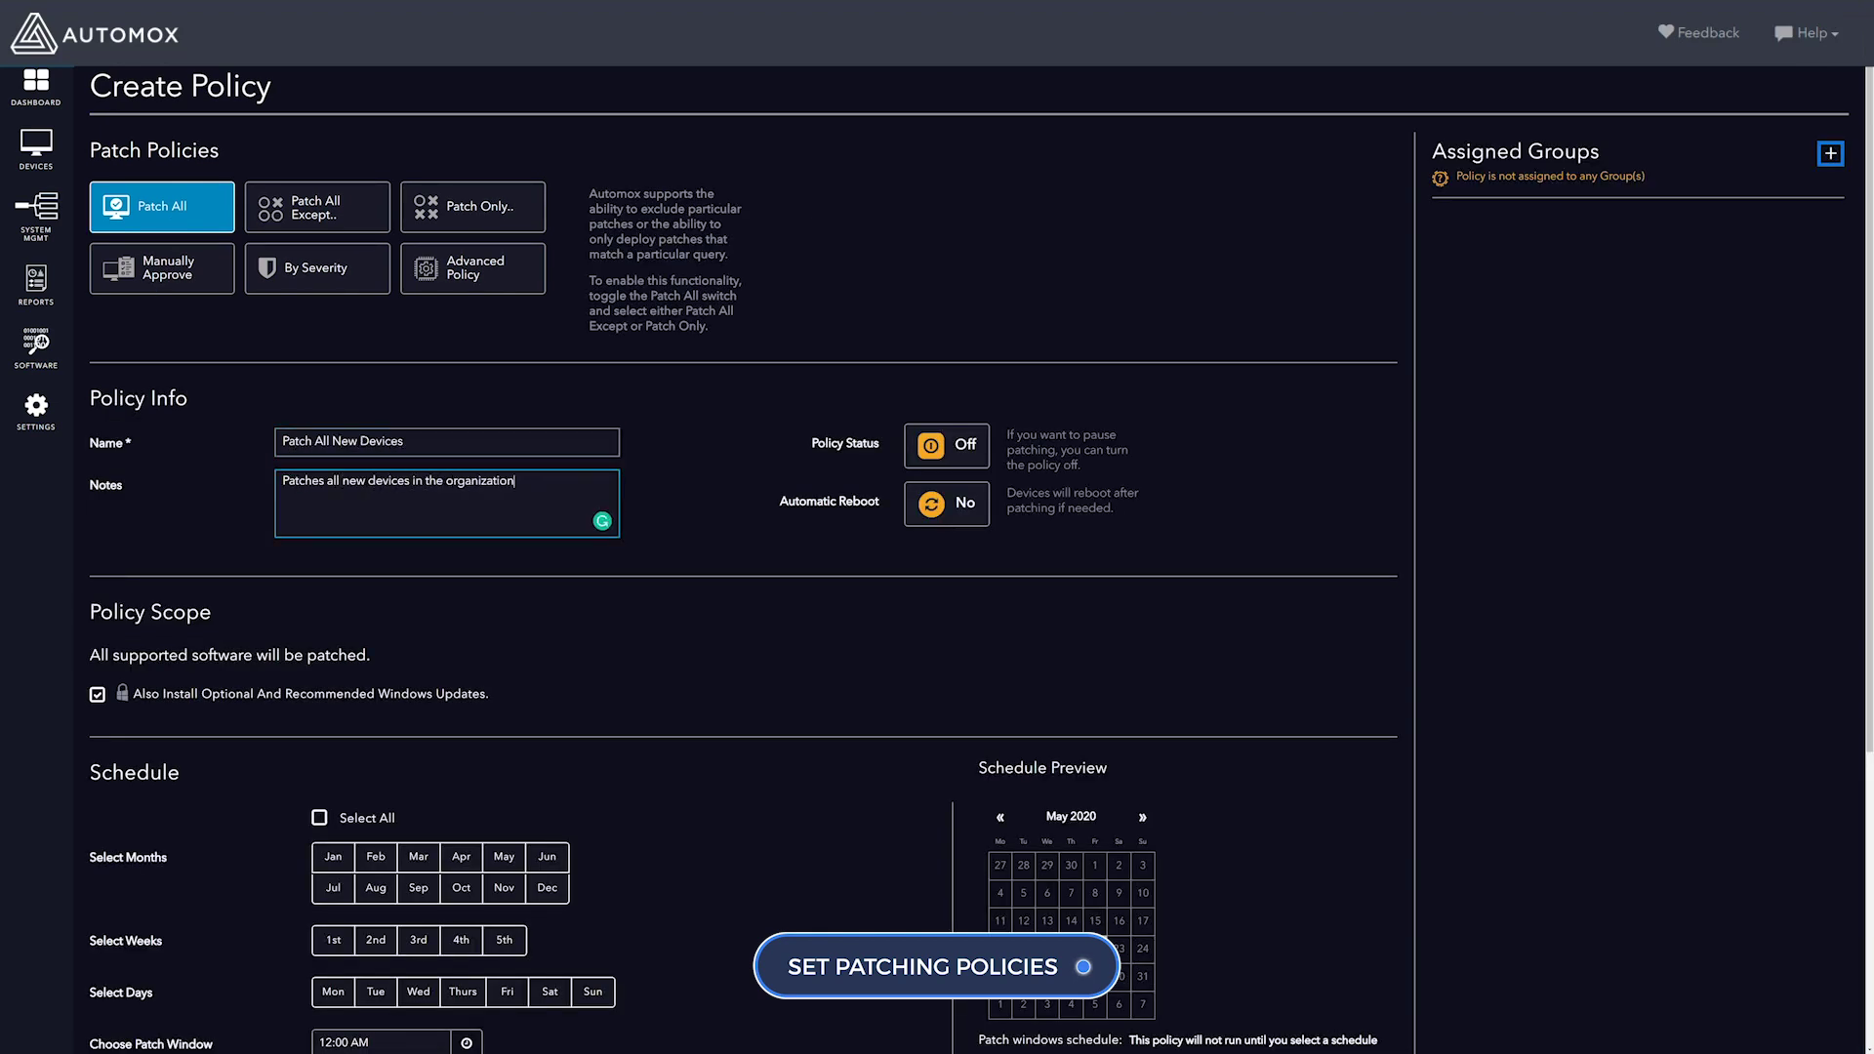
pyautogui.click(969, 523)
pyautogui.scroll(-2, 659, 866)
pyautogui.click(320, 623)
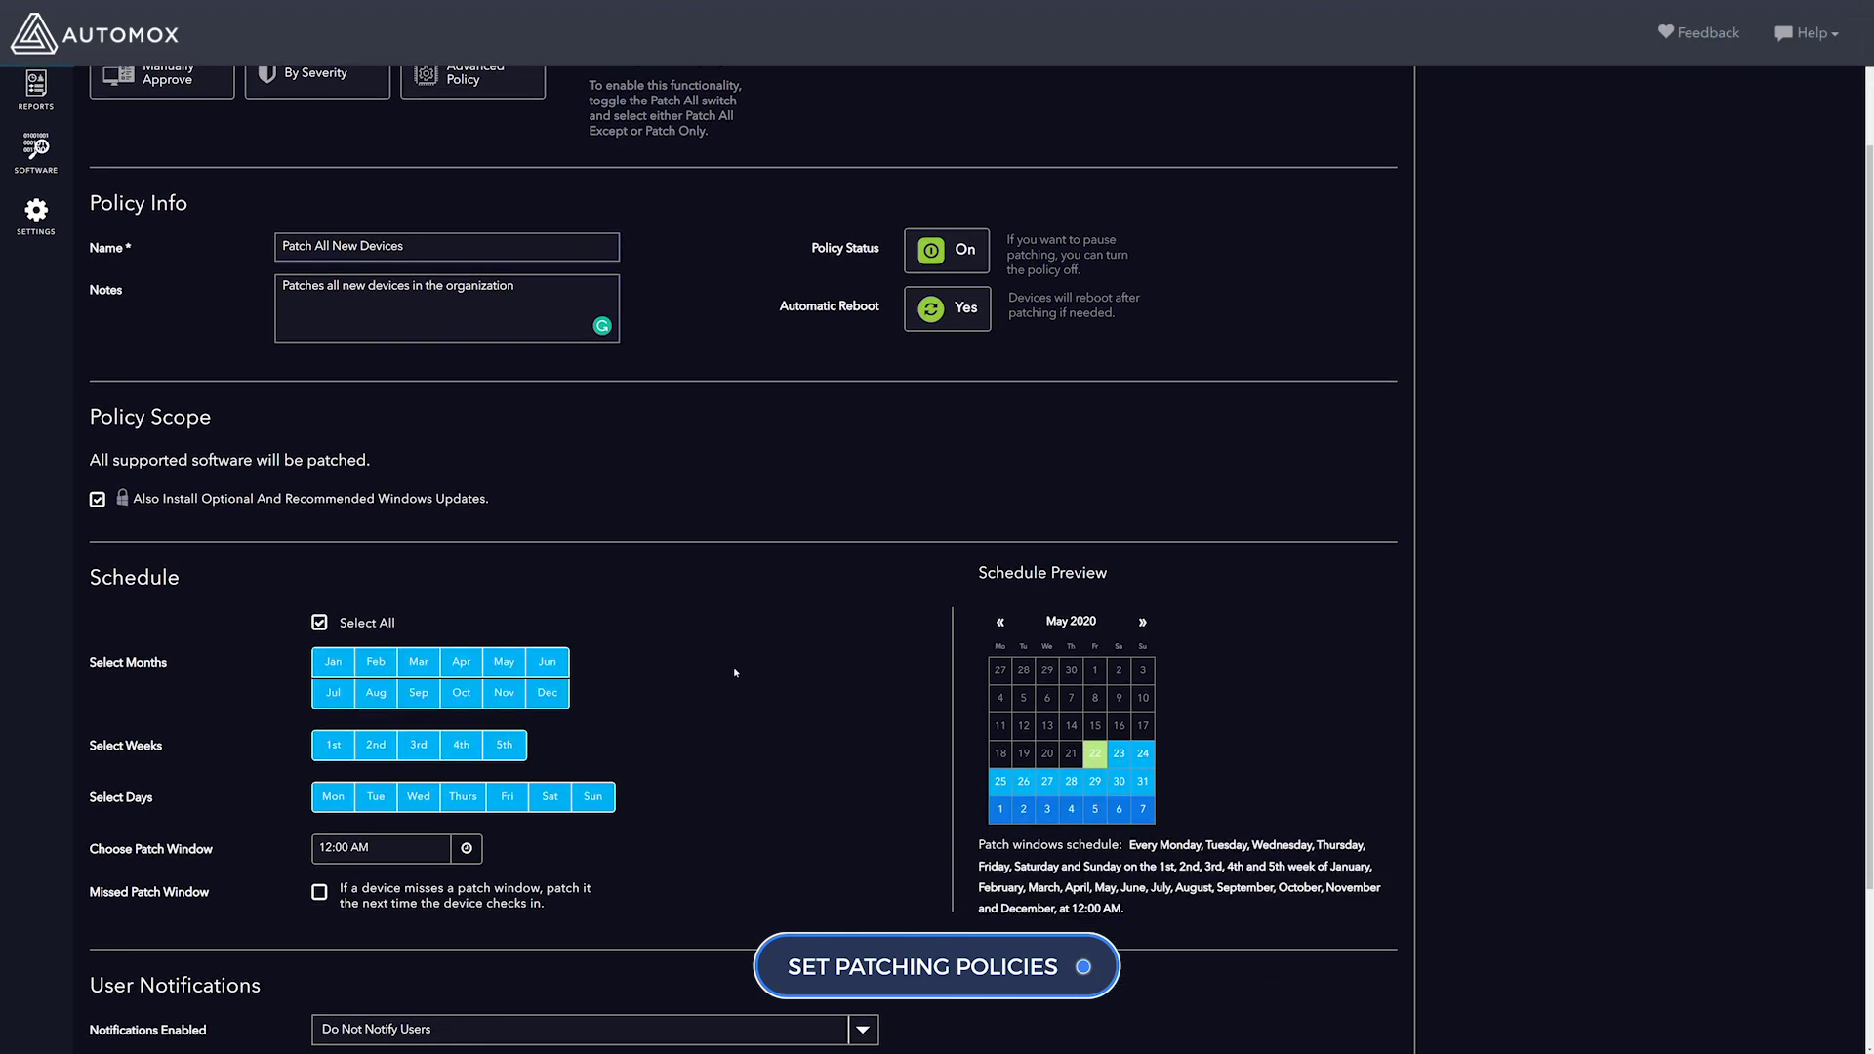
pyautogui.scroll(-3, 979, 848)
# Step: Assign the Patch All New Devices policy to the New Devices group
pyautogui.click(1650, 937)
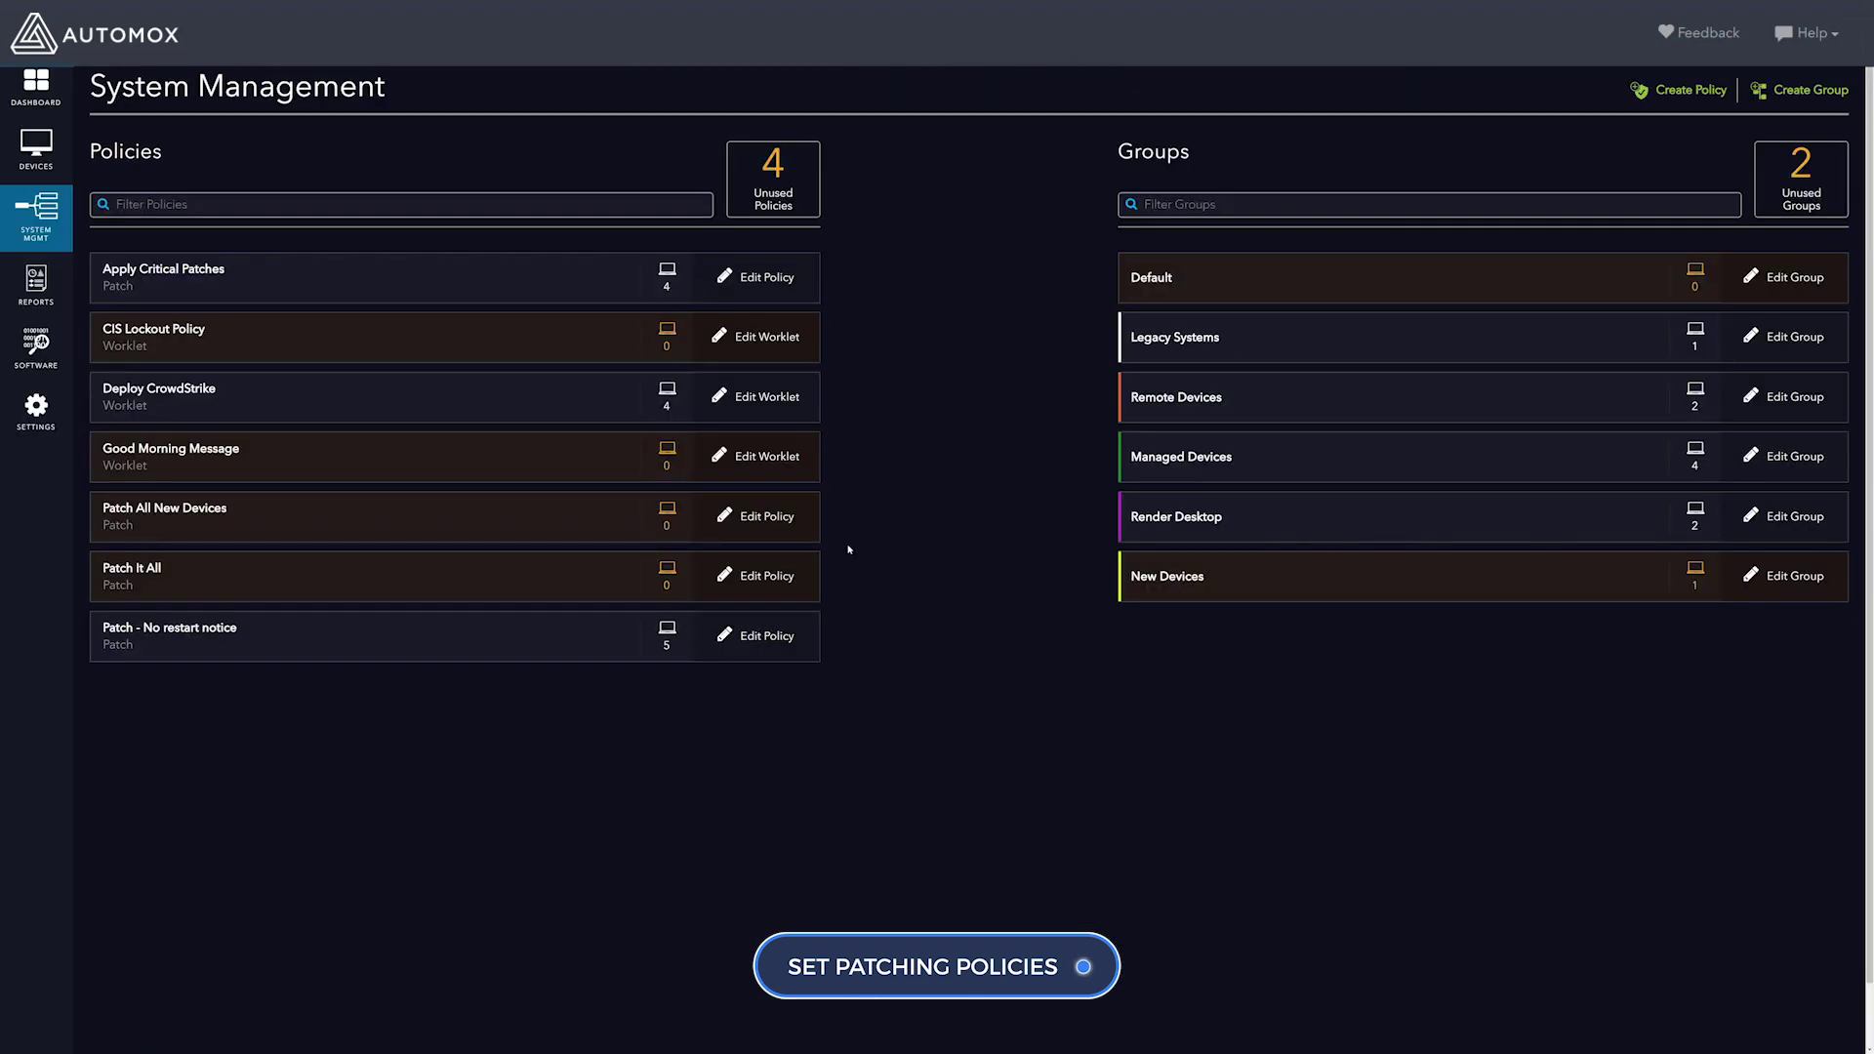
pyautogui.click(574, 522)
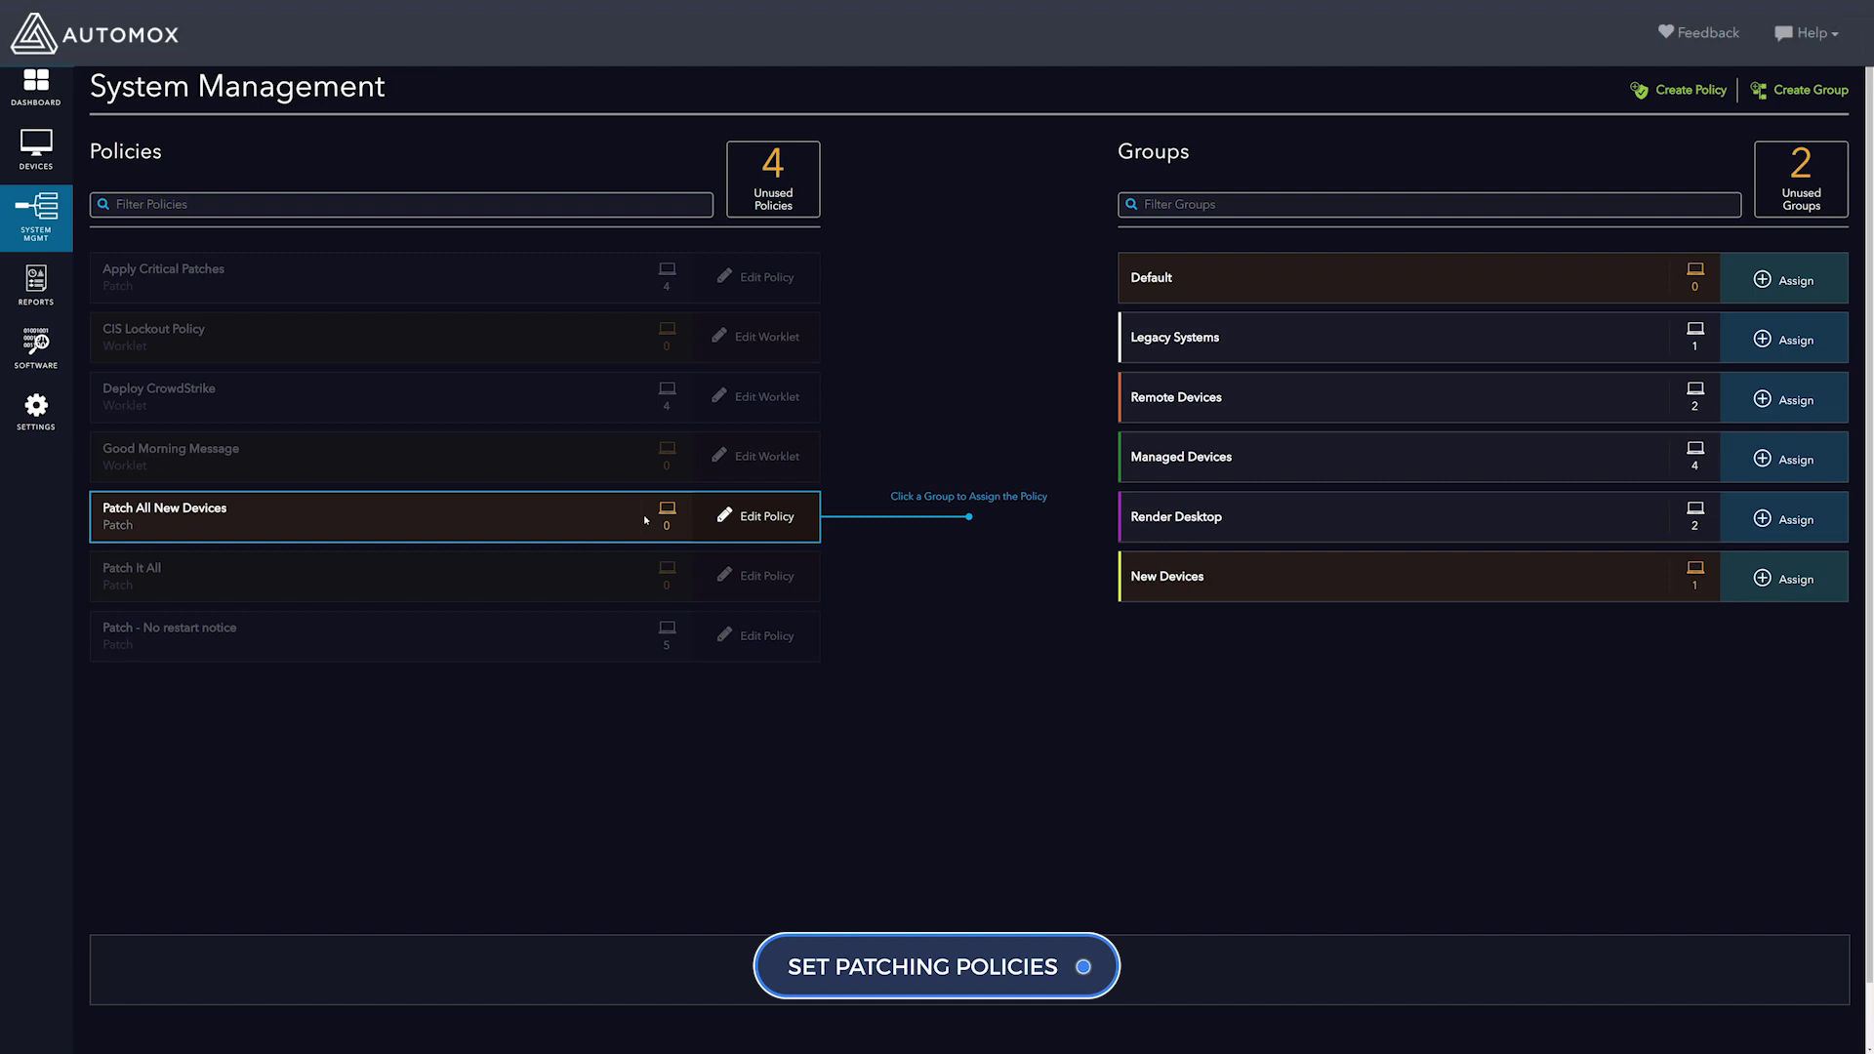
pyautogui.click(1779, 580)
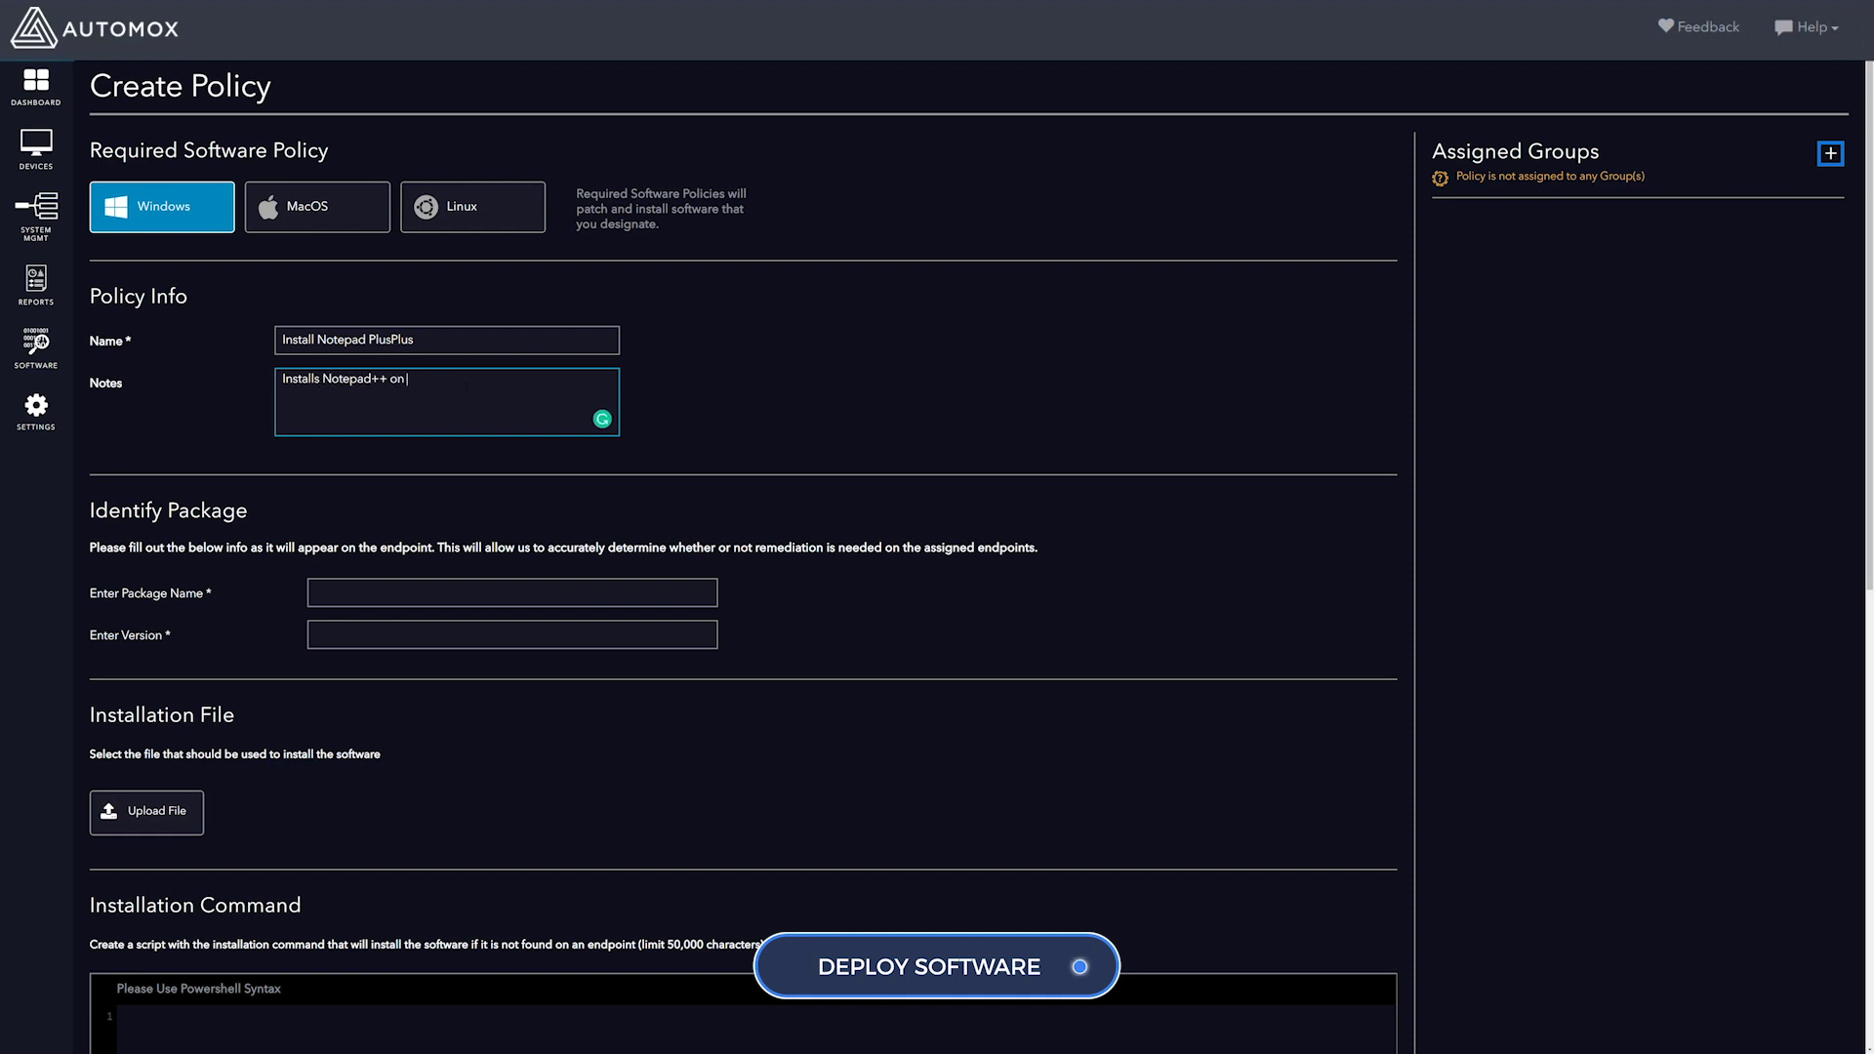
# Step: Schedule the Notepad++ software policy for every month, week and day and save it
pyautogui.press('Tab')
pyautogui.write('npp.7.8.6.Installer')
pyautogui.press('Tab')
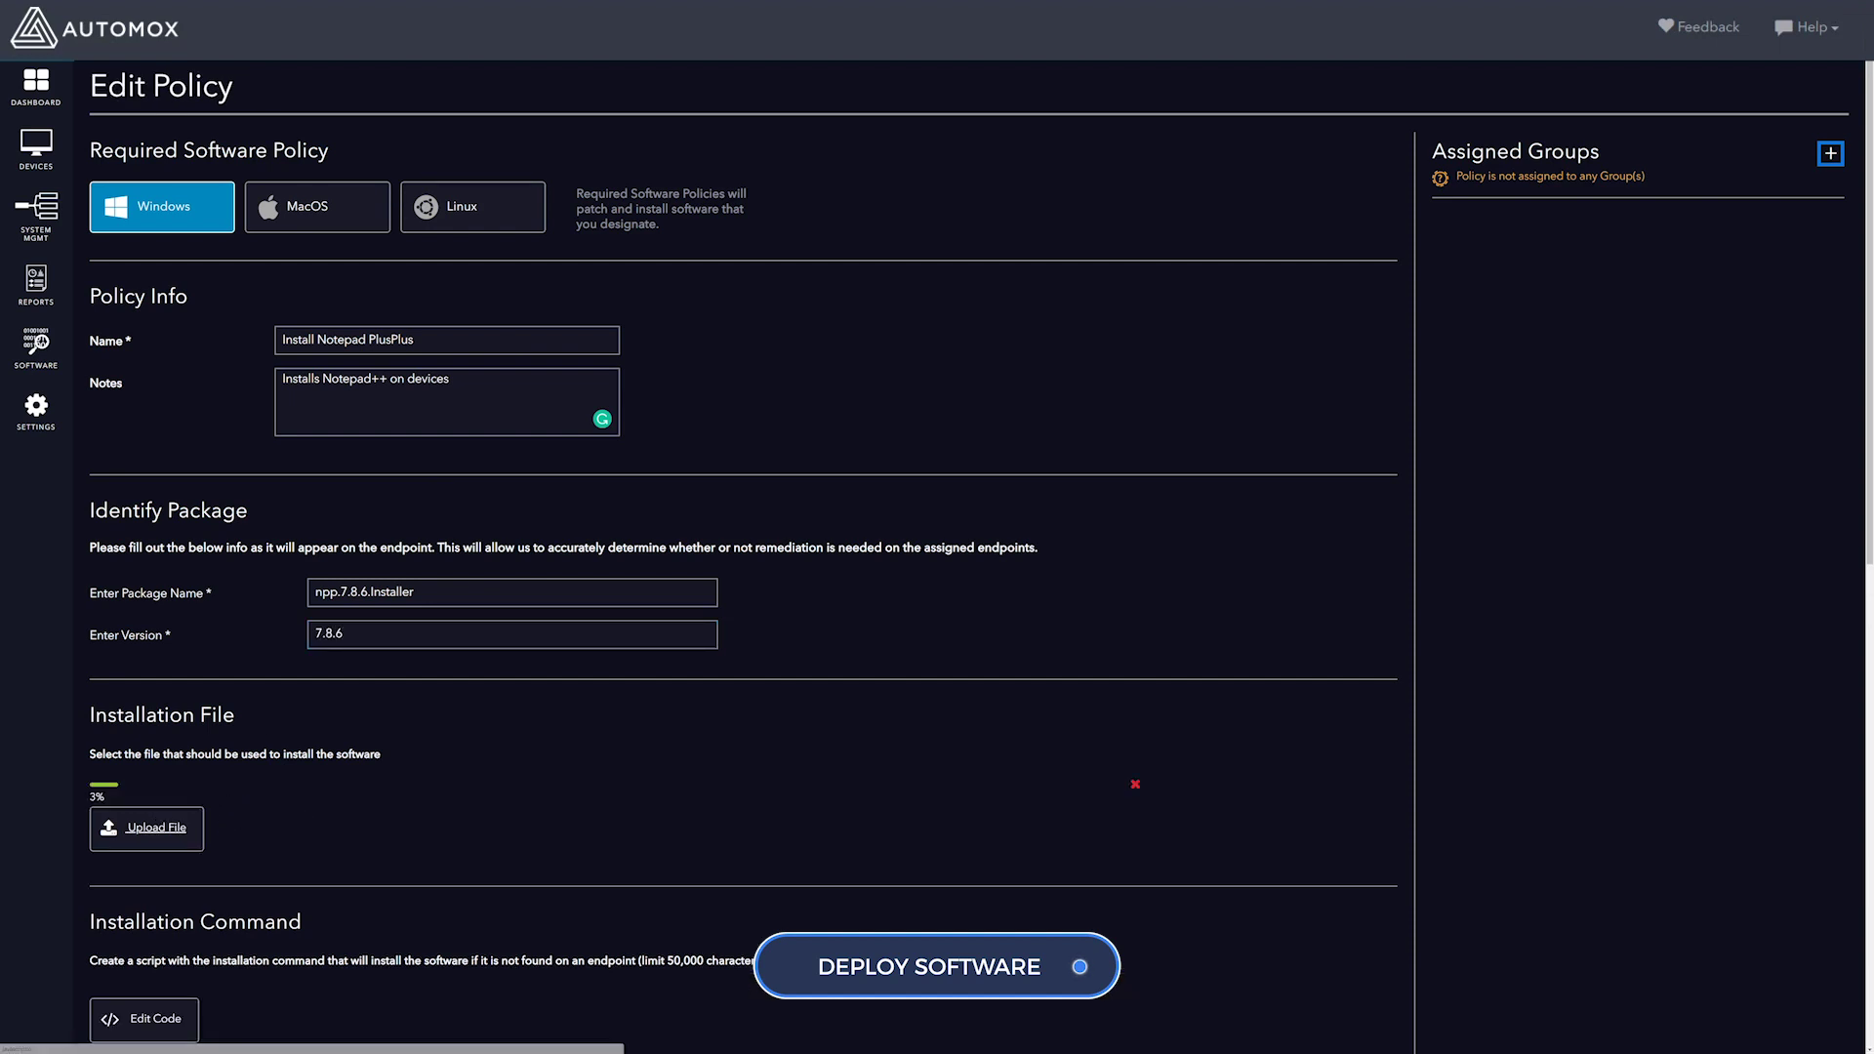
pyautogui.scroll(-6, 457, 764)
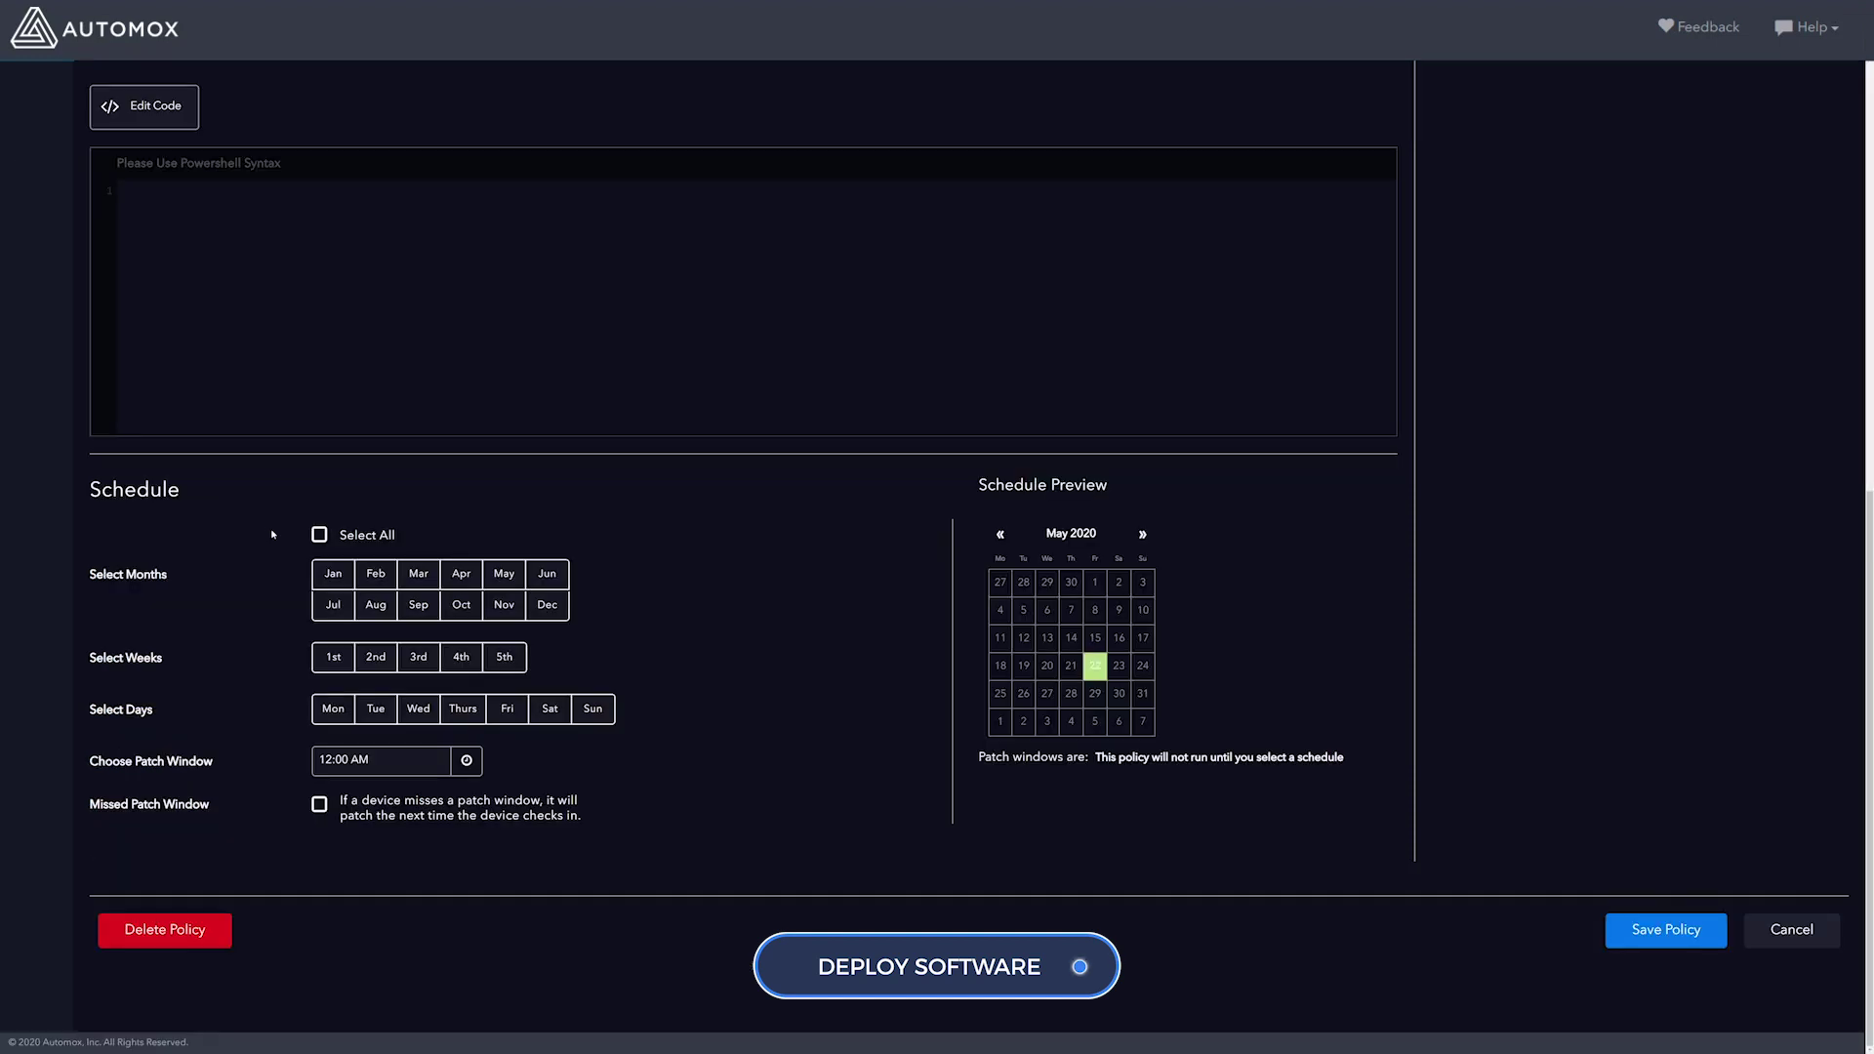
pyautogui.click(320, 534)
pyautogui.click(1684, 939)
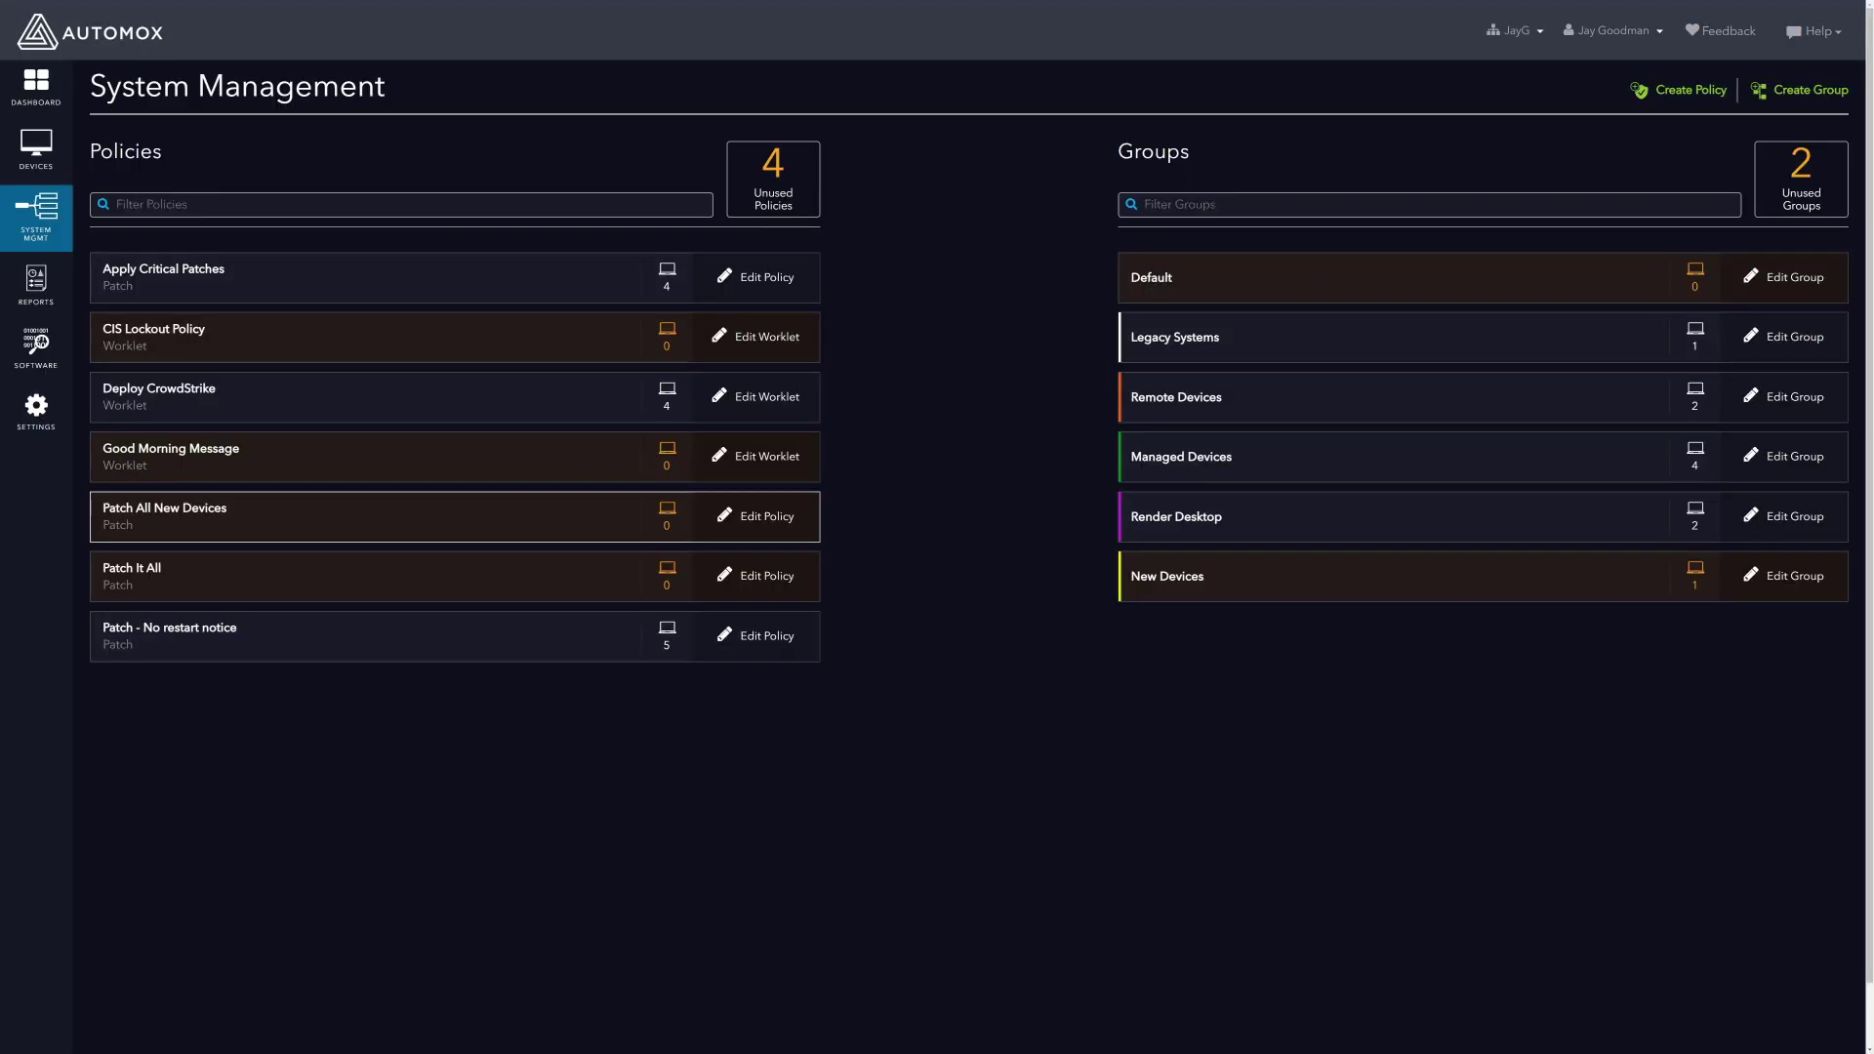
# Step: Assign the Patch All New Devices policy to the New Devices group
pyautogui.click(765, 523)
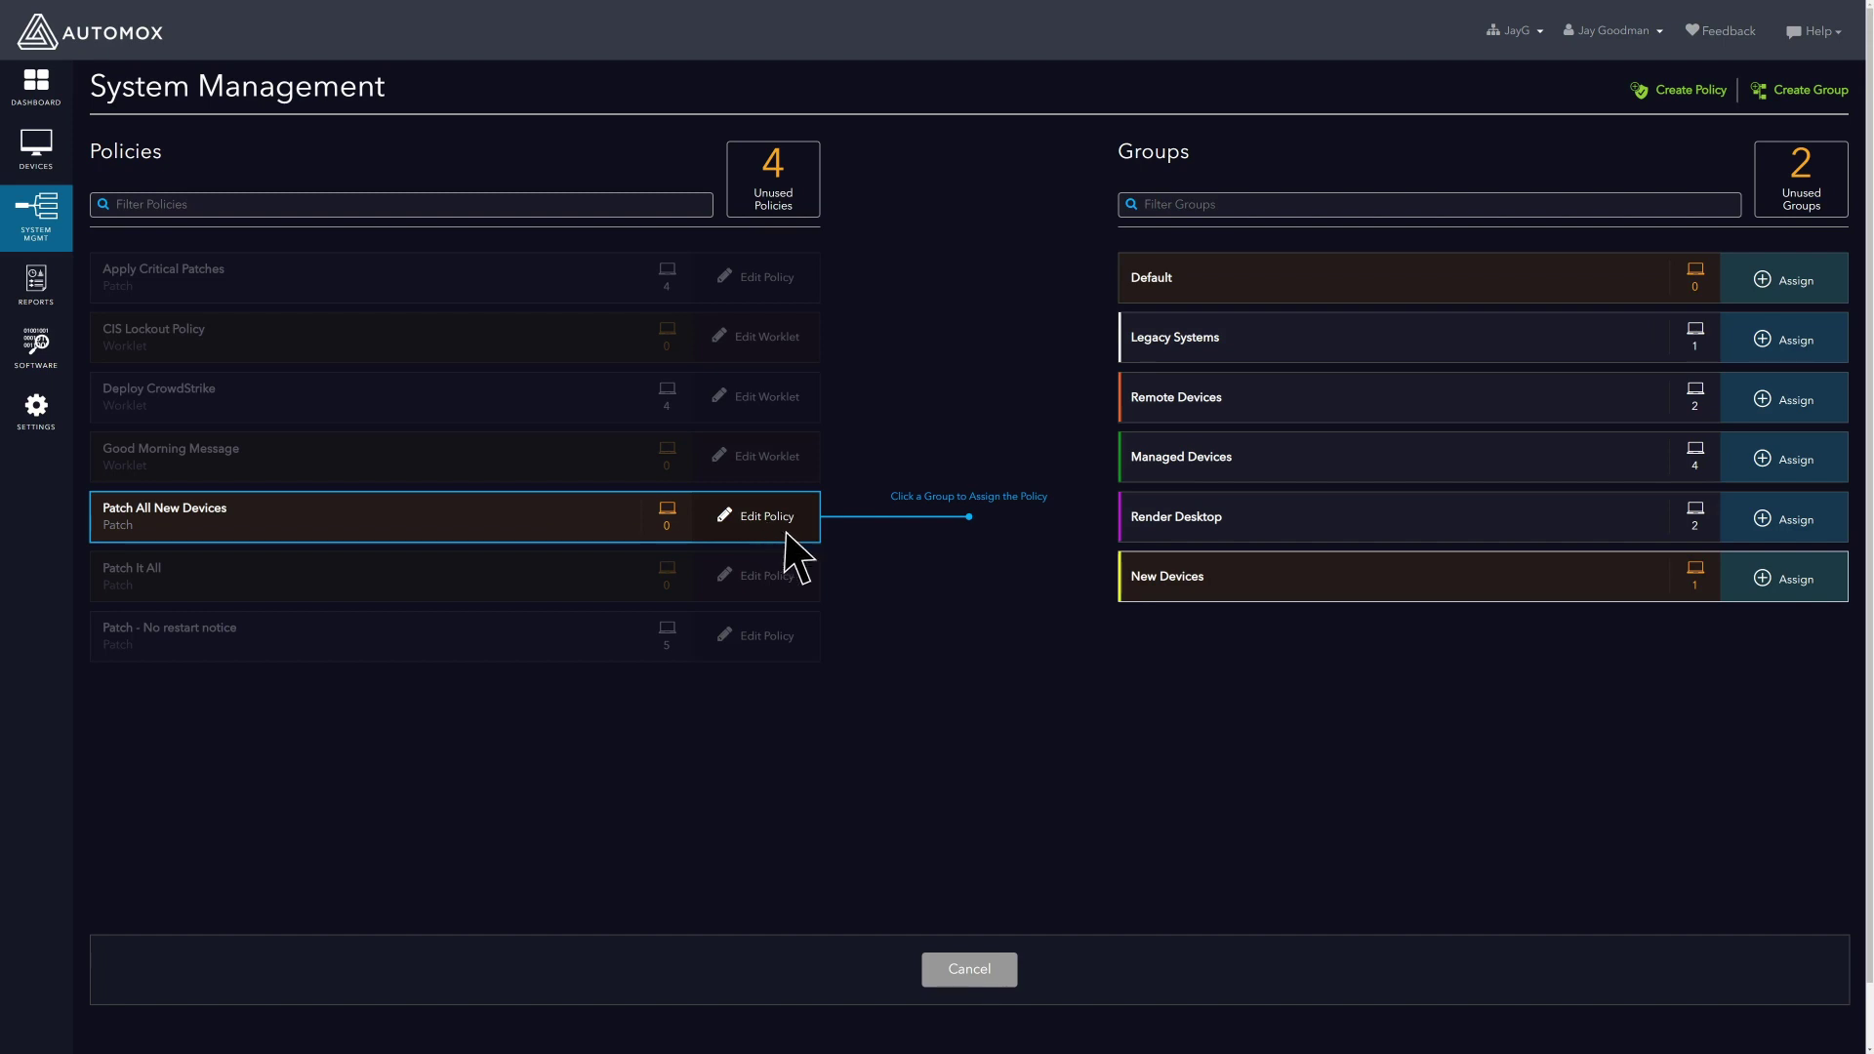
pyautogui.click(1806, 589)
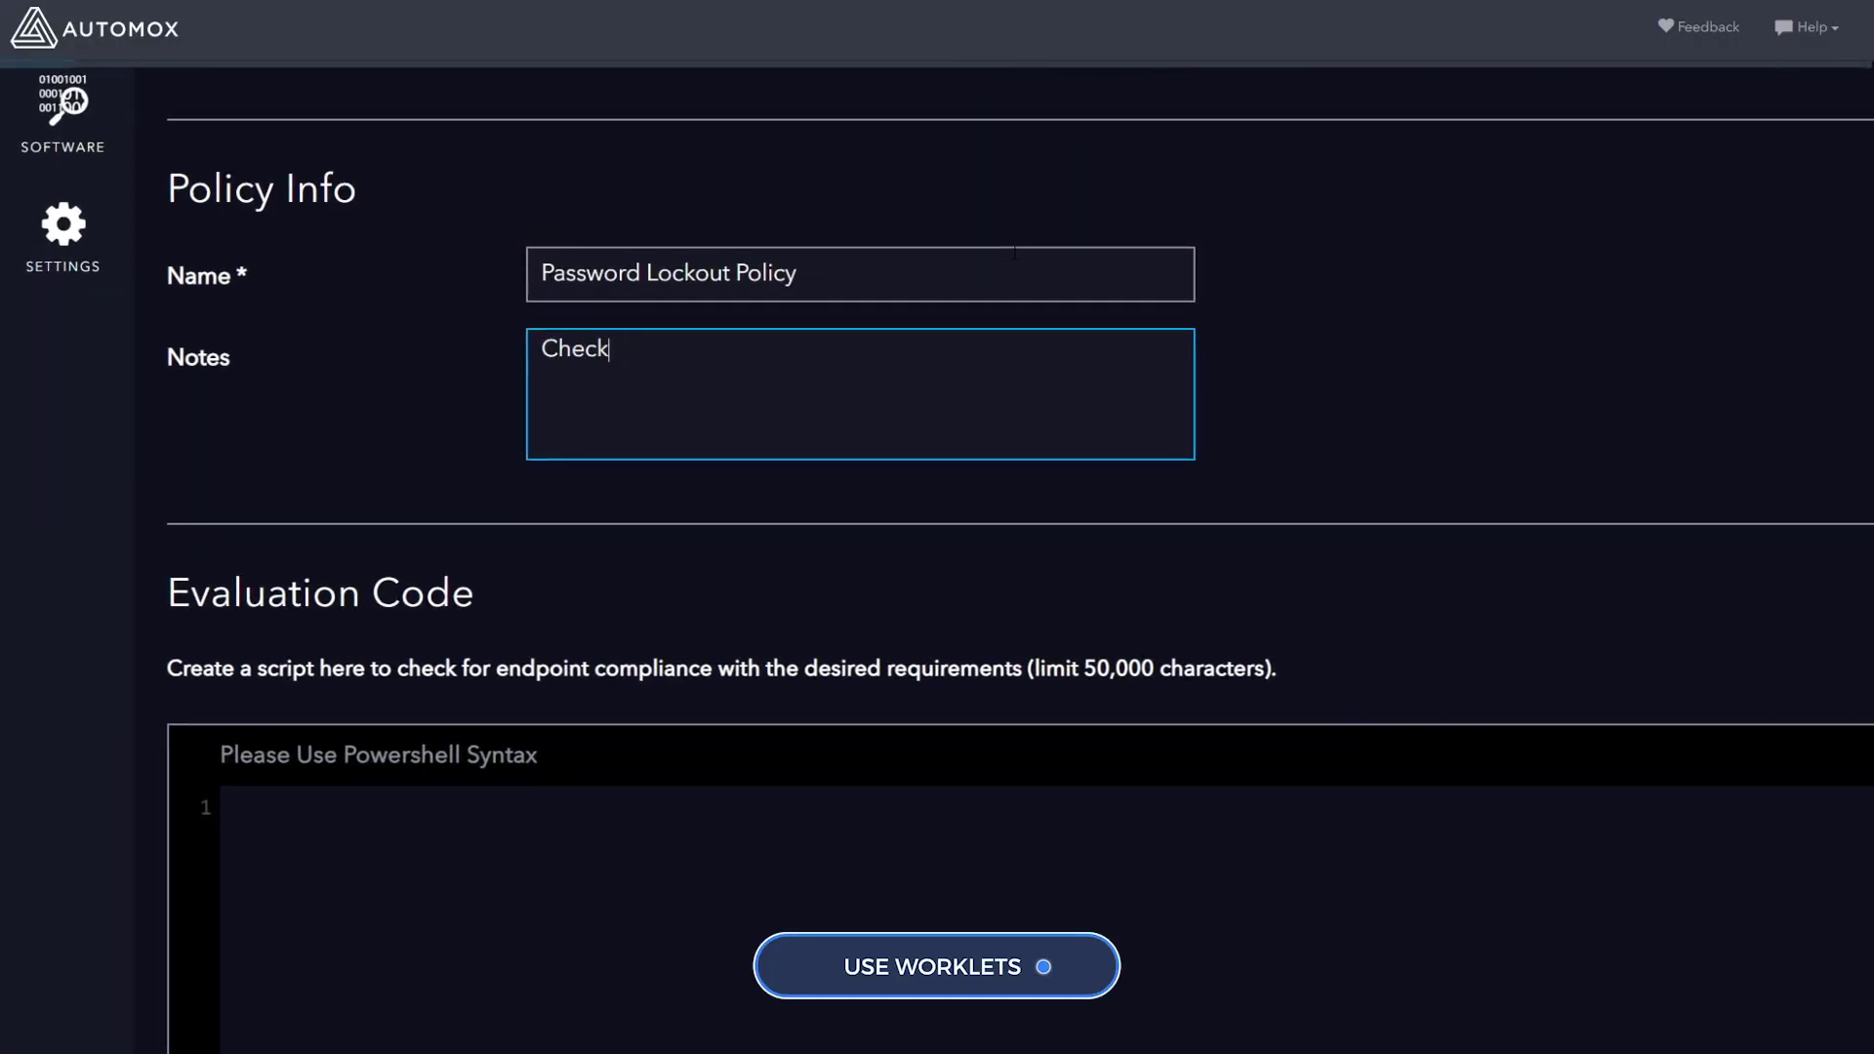
pyautogui.write('s and enforces password lockout ')
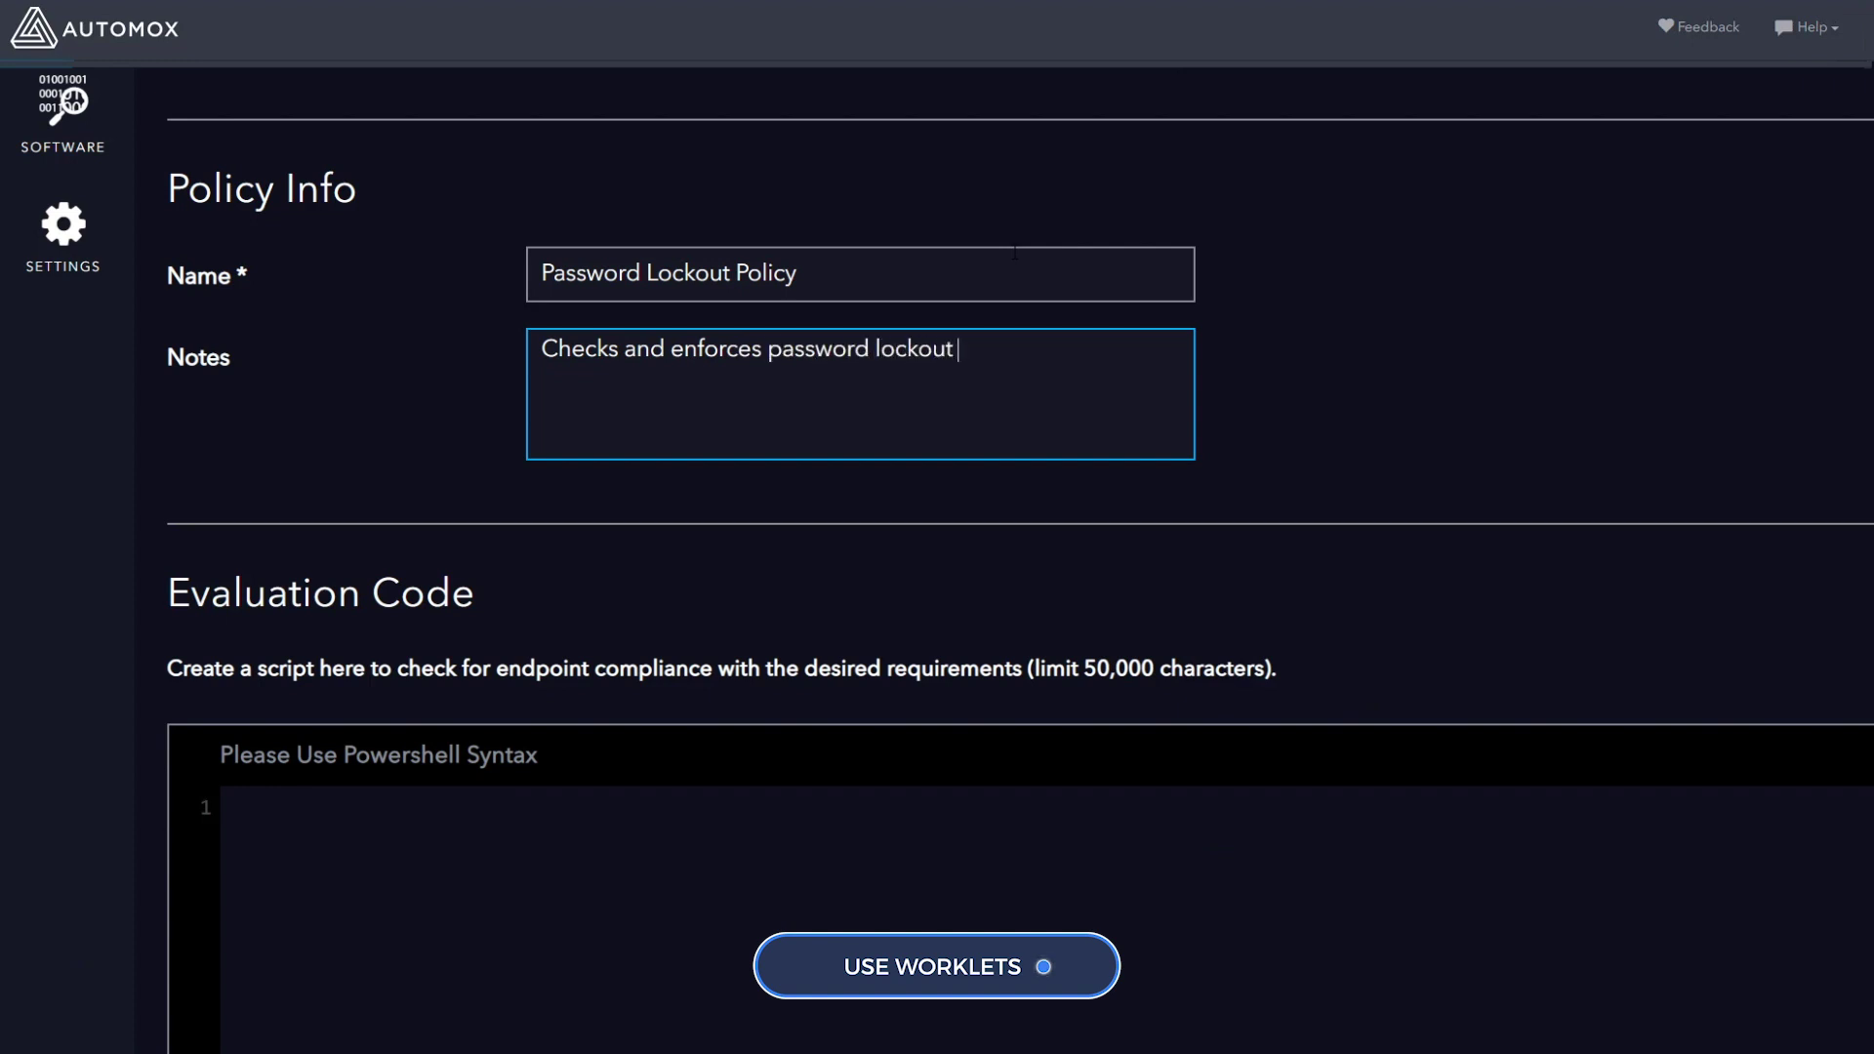
pyautogui.write('policy')
# Step: Fill the worklet's evaluation and remediation scripts and schedule it for every month, week and day
pyautogui.press('Tab')
pyautogui.write('Exit')
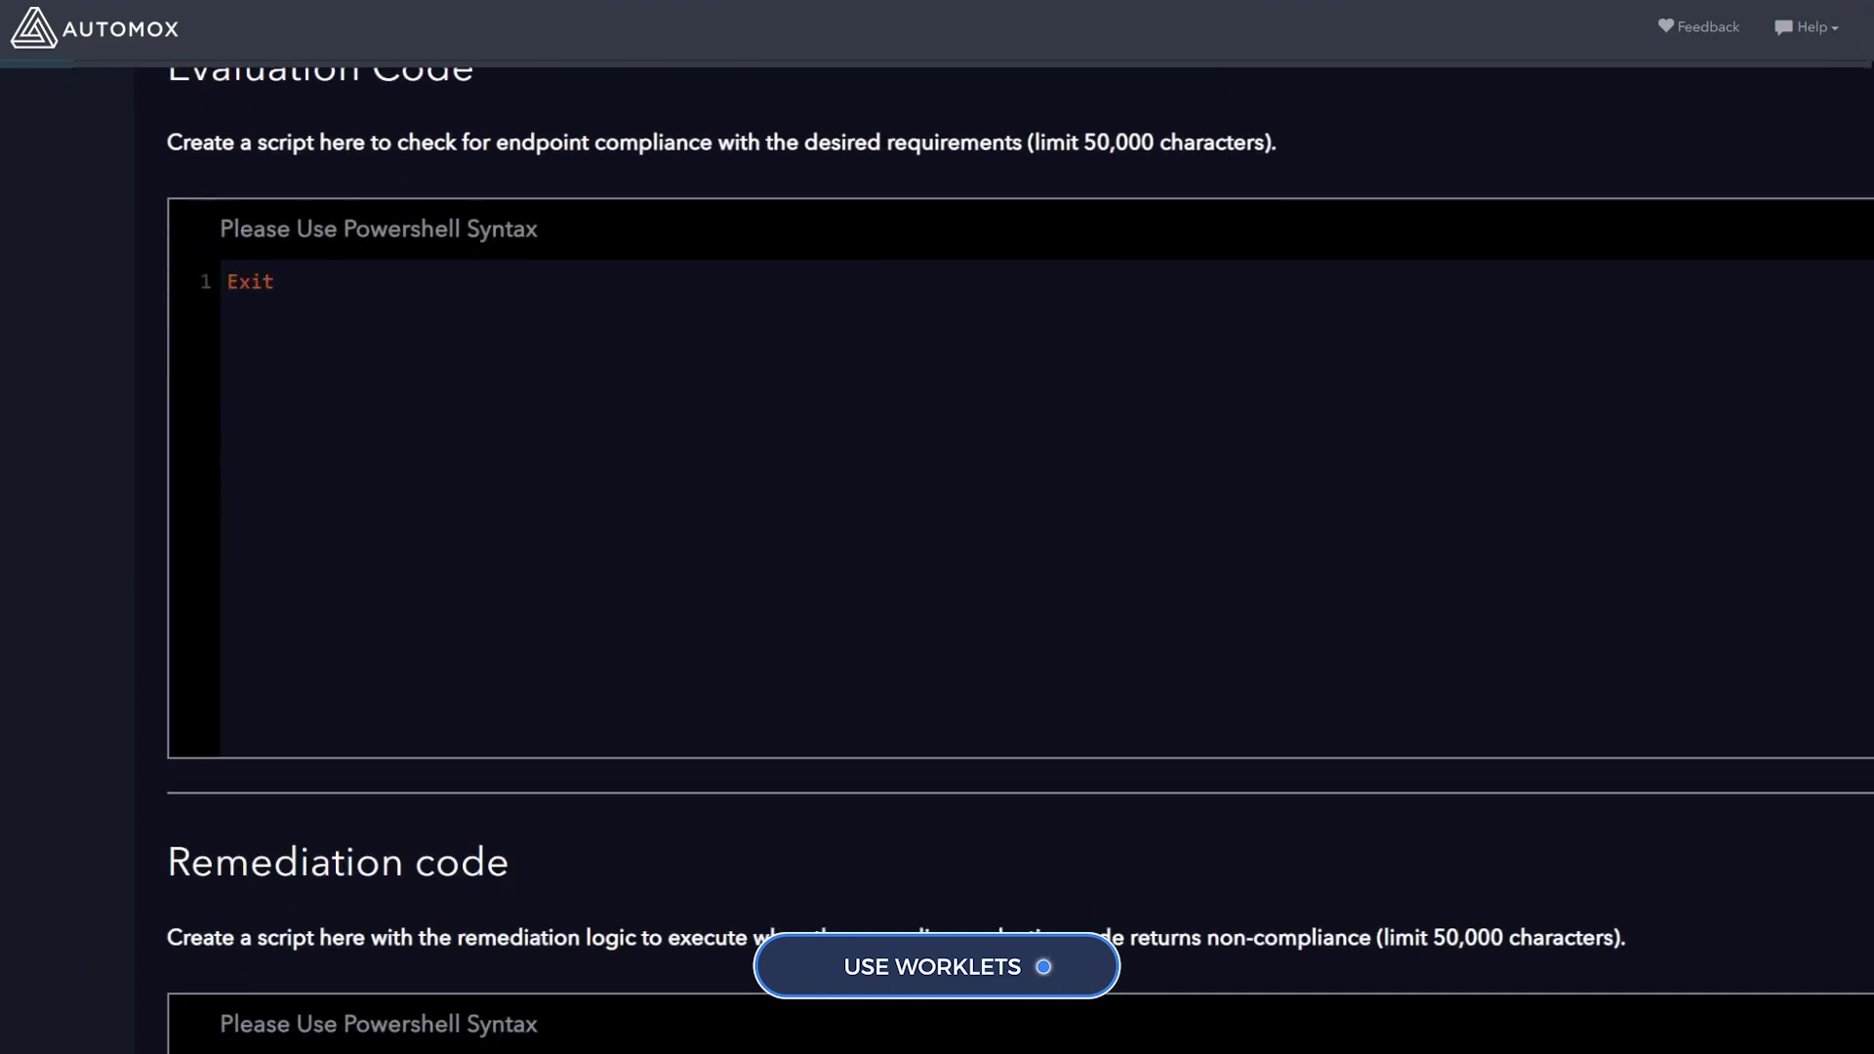
pyautogui.press('Tab')
pyautogui.write('#the duration of time a user is locked out before allowed to attempt login again\\n#the recommended setting is 15 minutes or more. MUST BE SET <= the "ResetLockoutCount" value\\n$lockduration = 15\\nsecedit /export /cfg c:\\secpol.cfg\\n(gc C:\\secpol.cfg).replace("LockoutDuration", "LockoutDuration = $lockduration") | Out-File C:\\secpol.cfg\\nsecedit /configure /db c:\\windows\\security\\local.sdb /cfg c:\\secpol.cfg /areas SECURITYPOLICY\\nrm -force c:\\secpol.cfg -confirm:$false\\n\\n#sets the number of invalid login attempts before the user is locked out.\\n#the recommended setting for this is 10 or less, but not 0\\n$lockbadcnt = 10\\nsecedit /export /cfg c:\\secpol.cfg\\n(gc C:\\secpol.cfg).replace("LockoutBadCount", "LockoutBadCount = $lockbadcnt") | Out-File C:\\secpol.cfg\\nsecedit /configure /db c:\\windows\\security\\local.sdb /cfg c:\\secpol.cfg /areas SECURITYPOLICY\\nrm -force c:\\secpol.cfg -confirm:$false\\n')
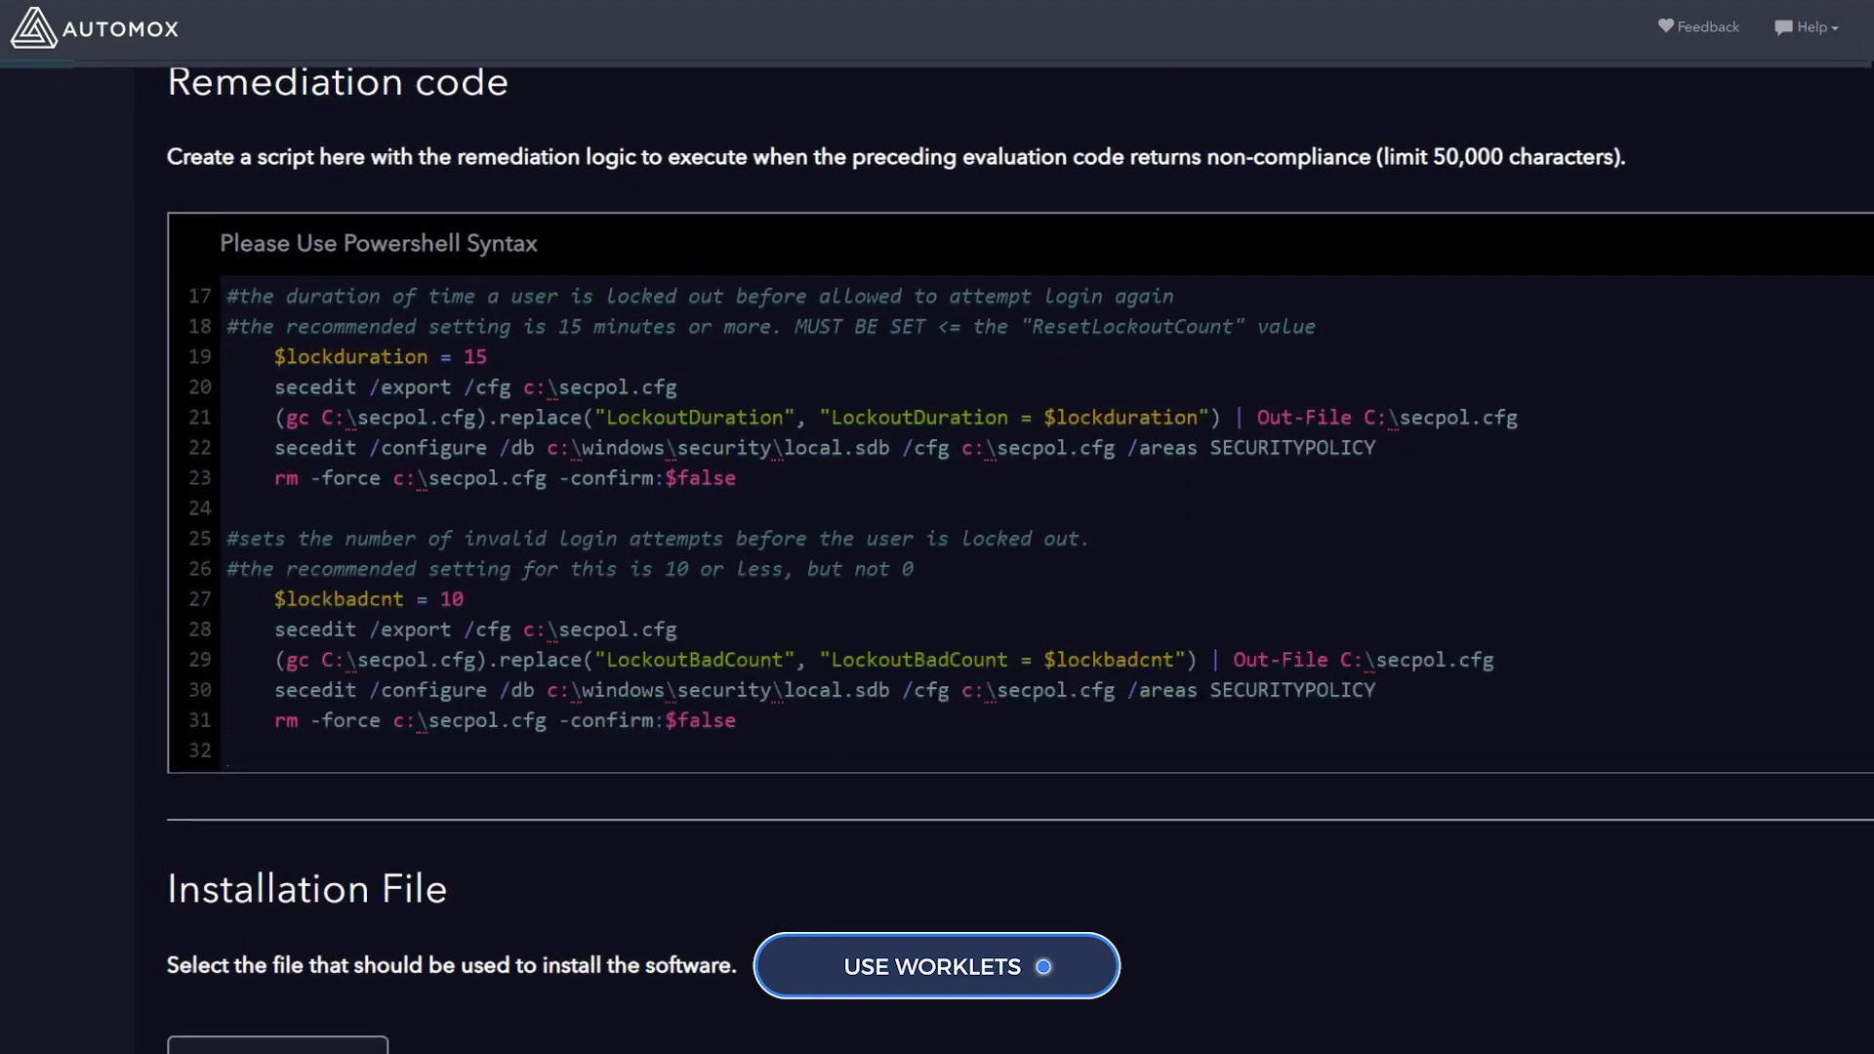
pyautogui.scroll(-8, 682, 384)
pyautogui.click(685, 261)
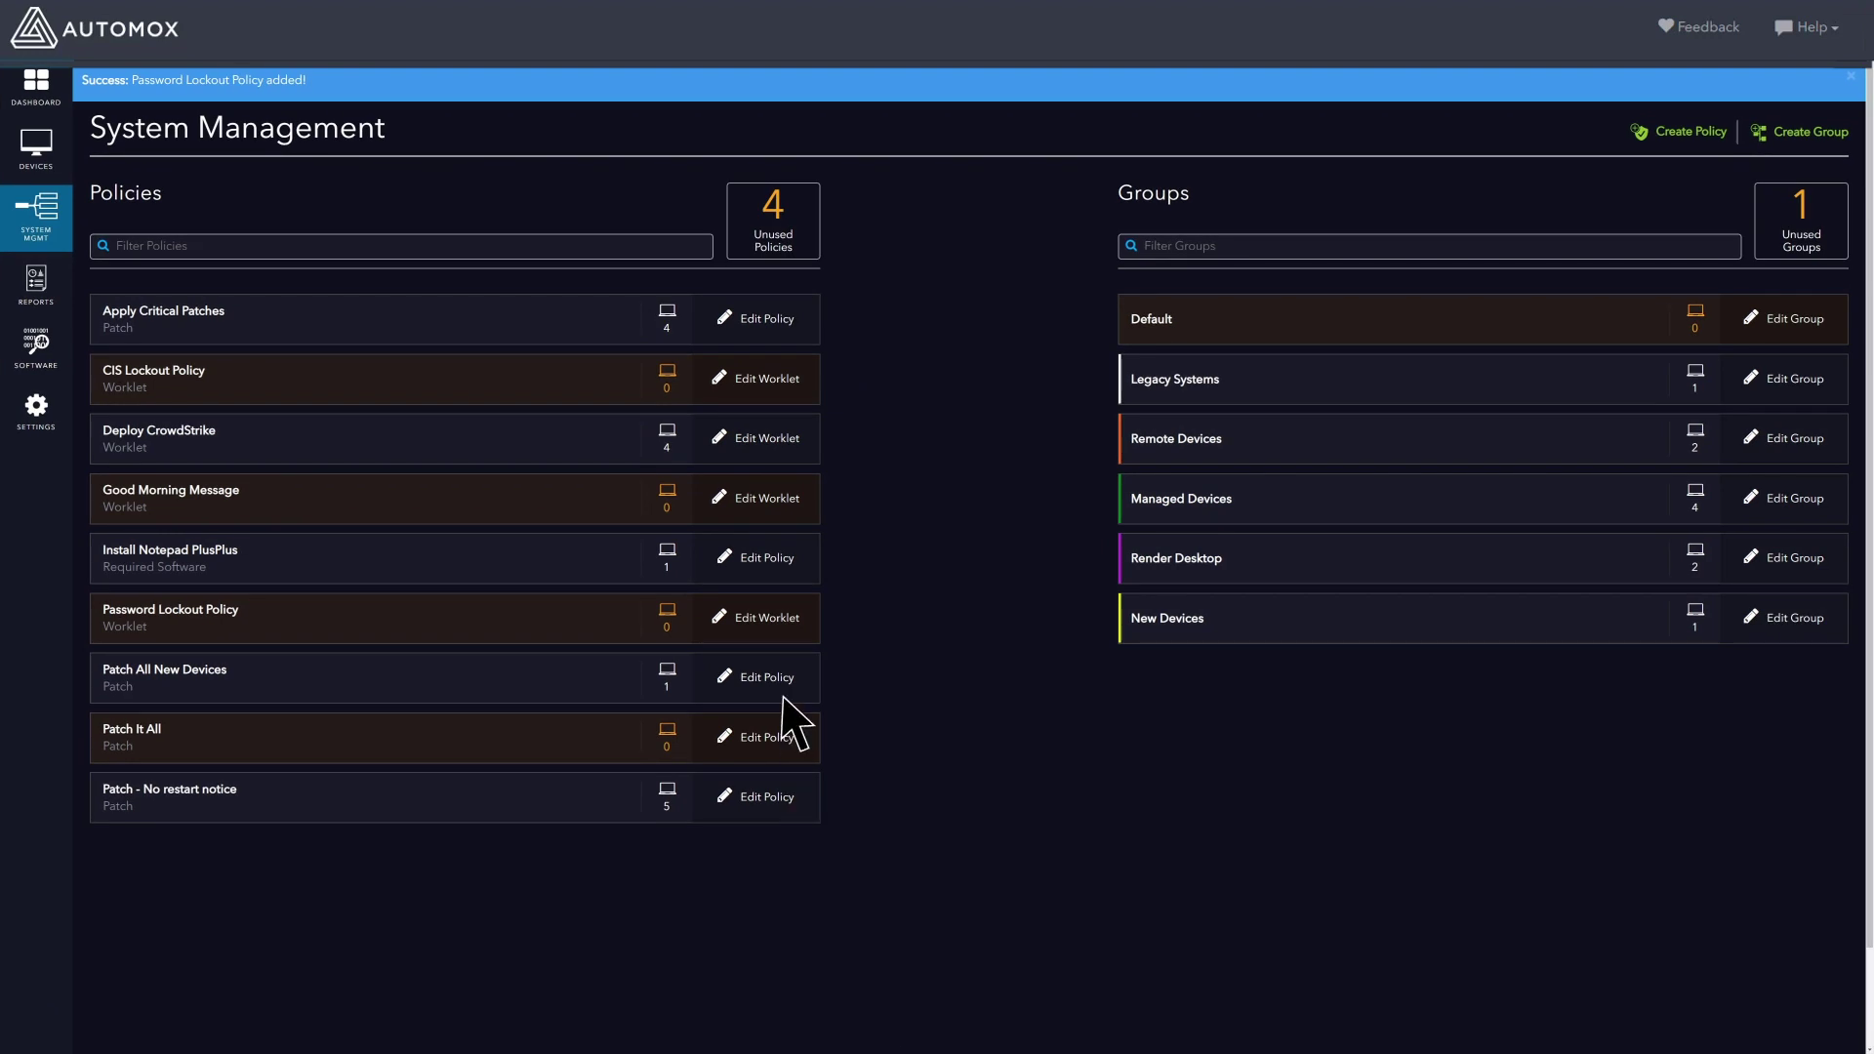
# Step: Assign the Password Lockout Policy worklet to New Devices, save, and review the group's three linked policies
pyautogui.click(778, 616)
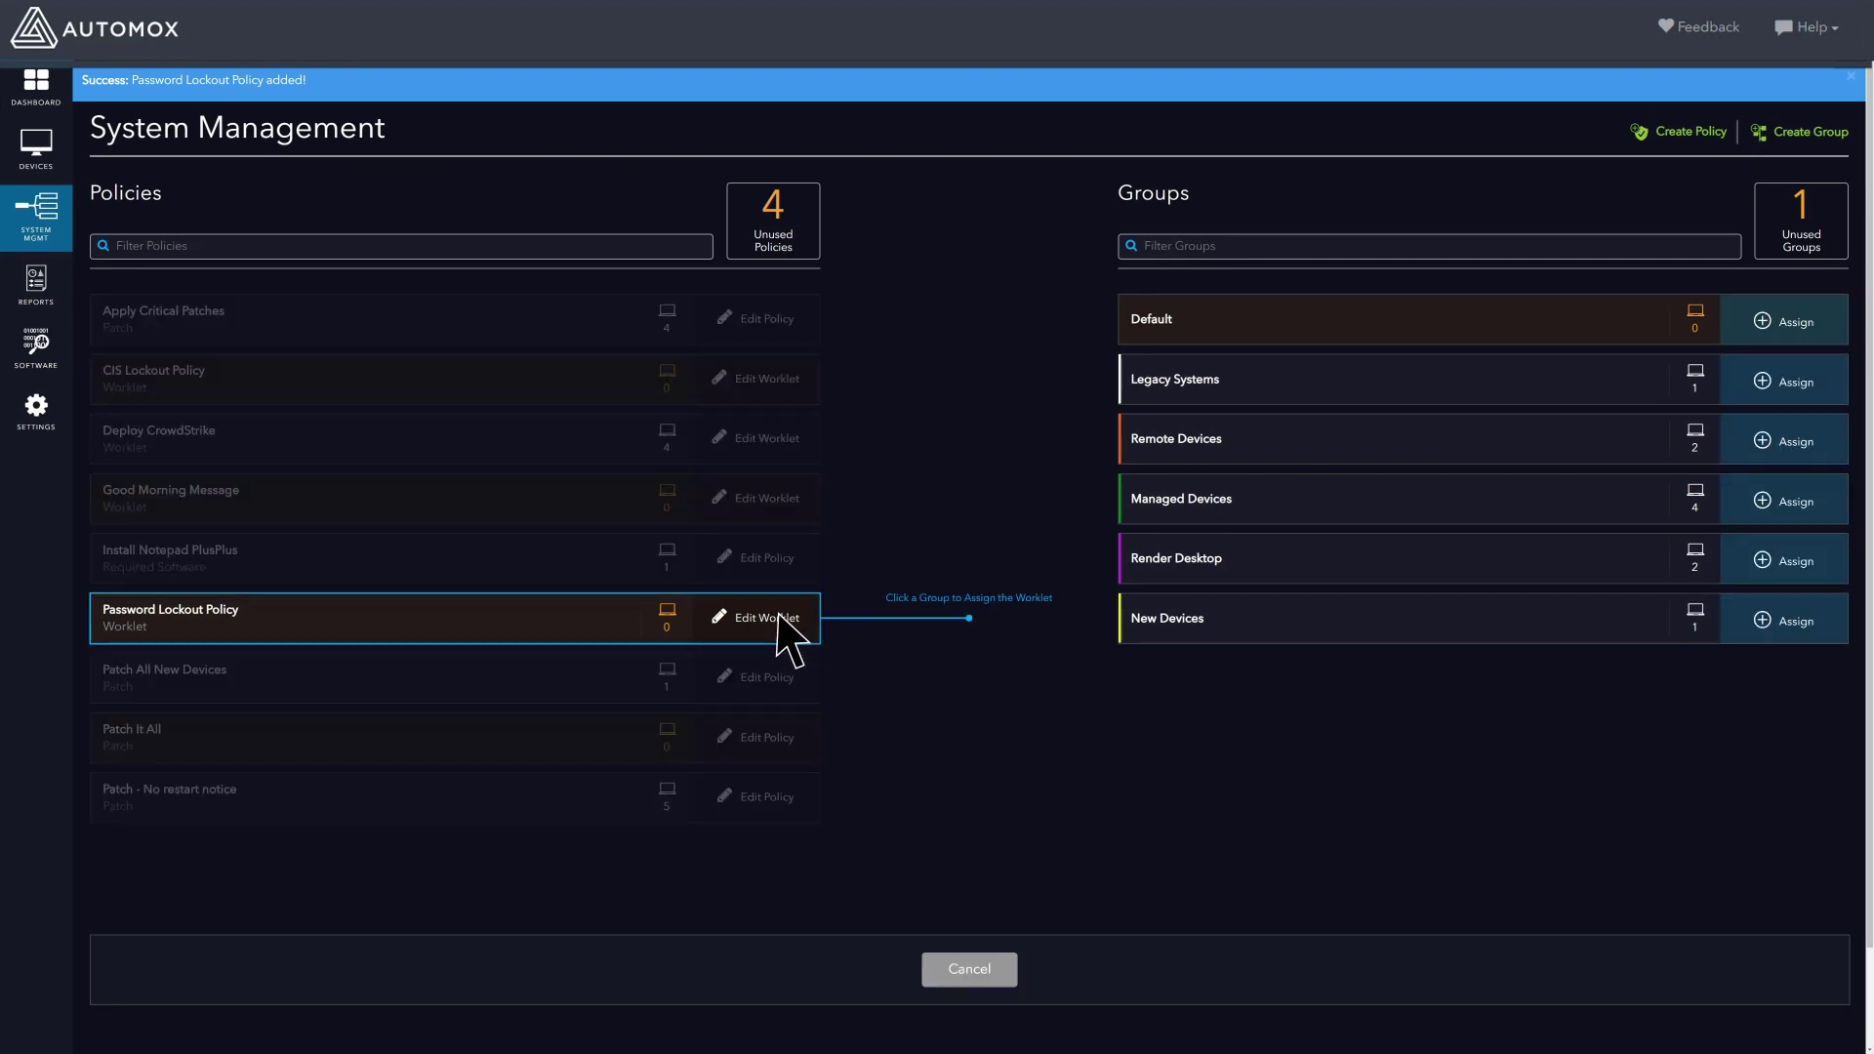
pyautogui.click(1812, 632)
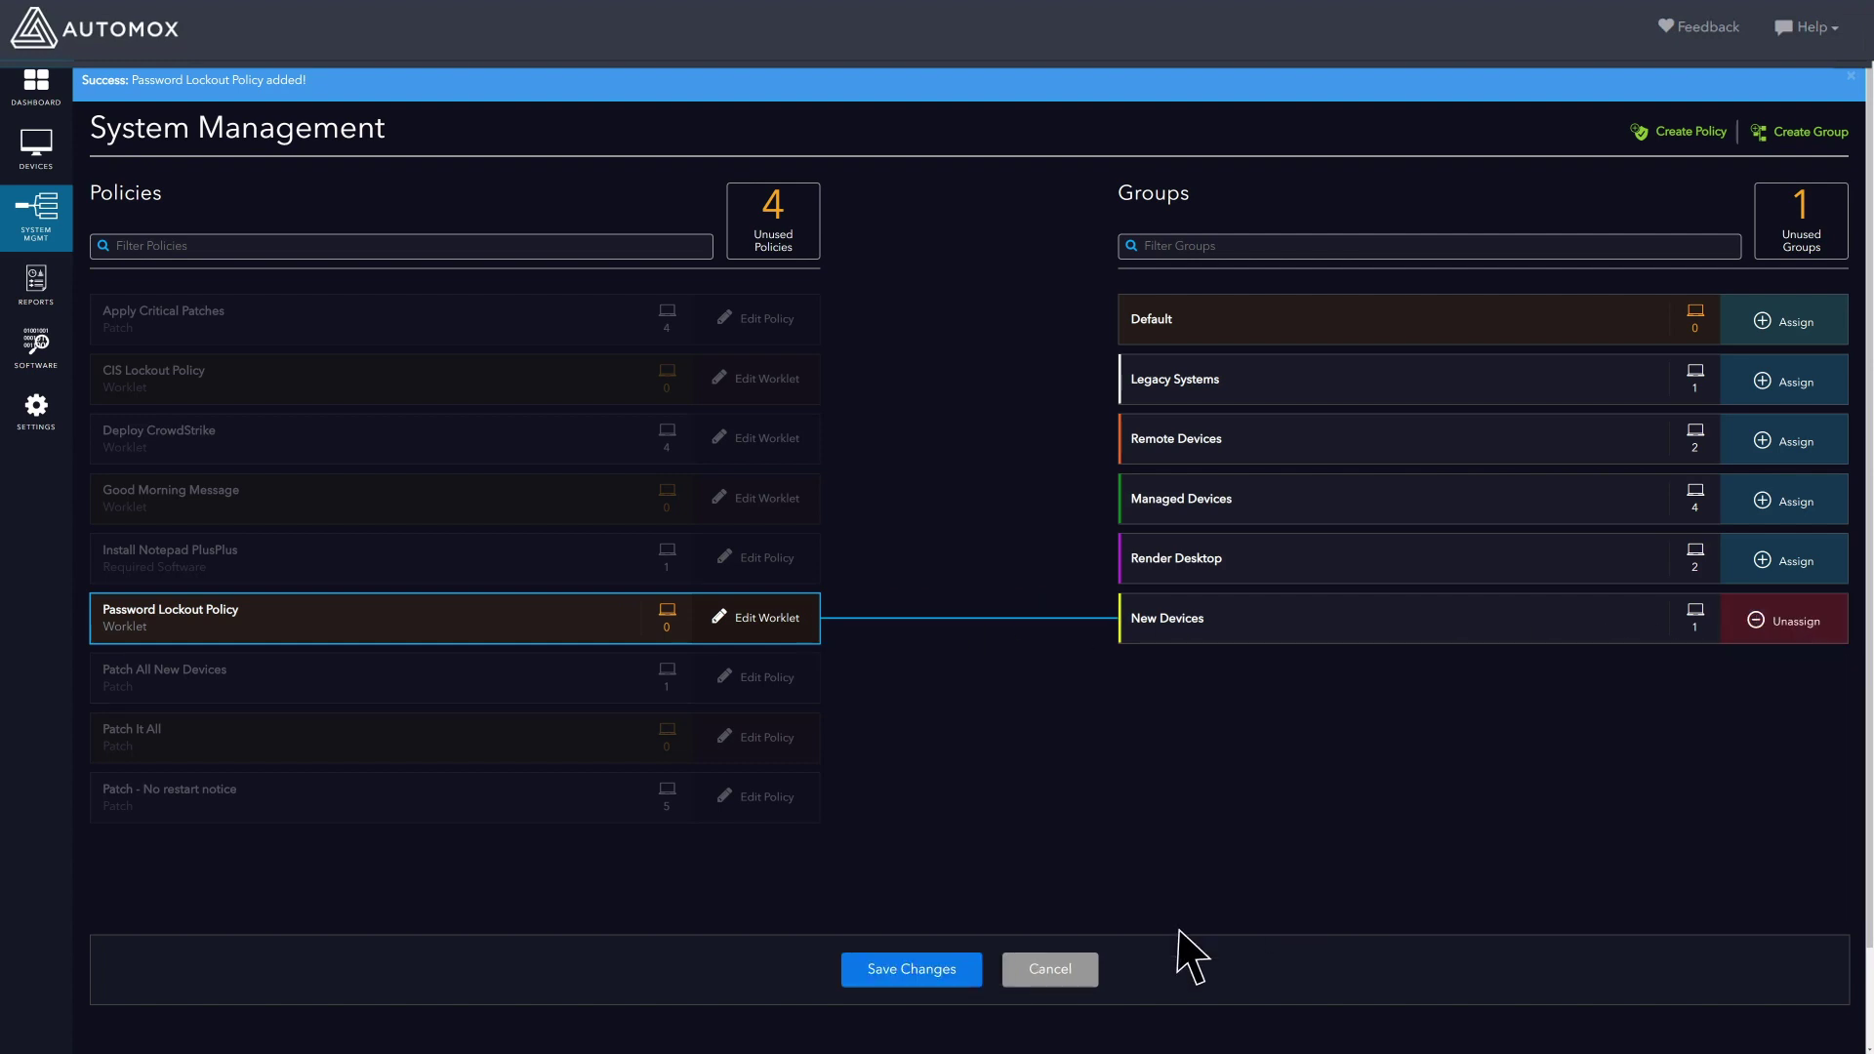
pyautogui.click(928, 973)
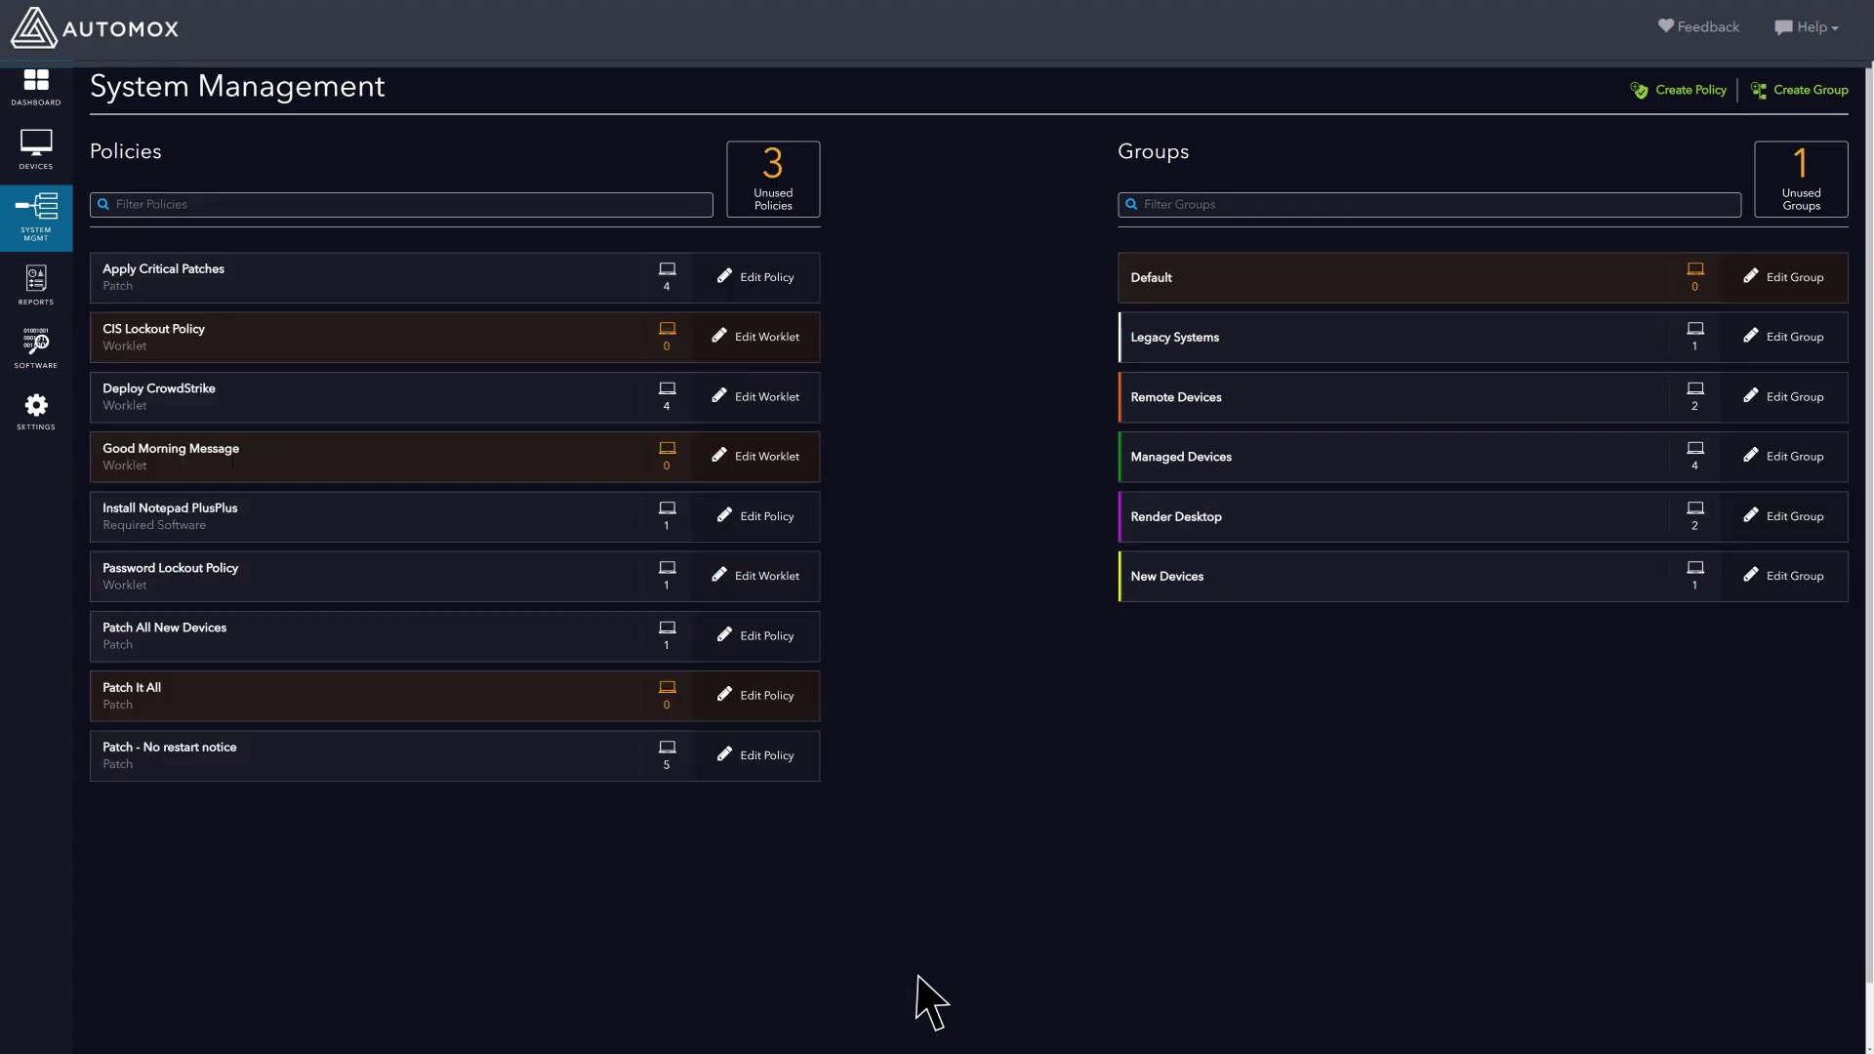
pyautogui.click(1319, 582)
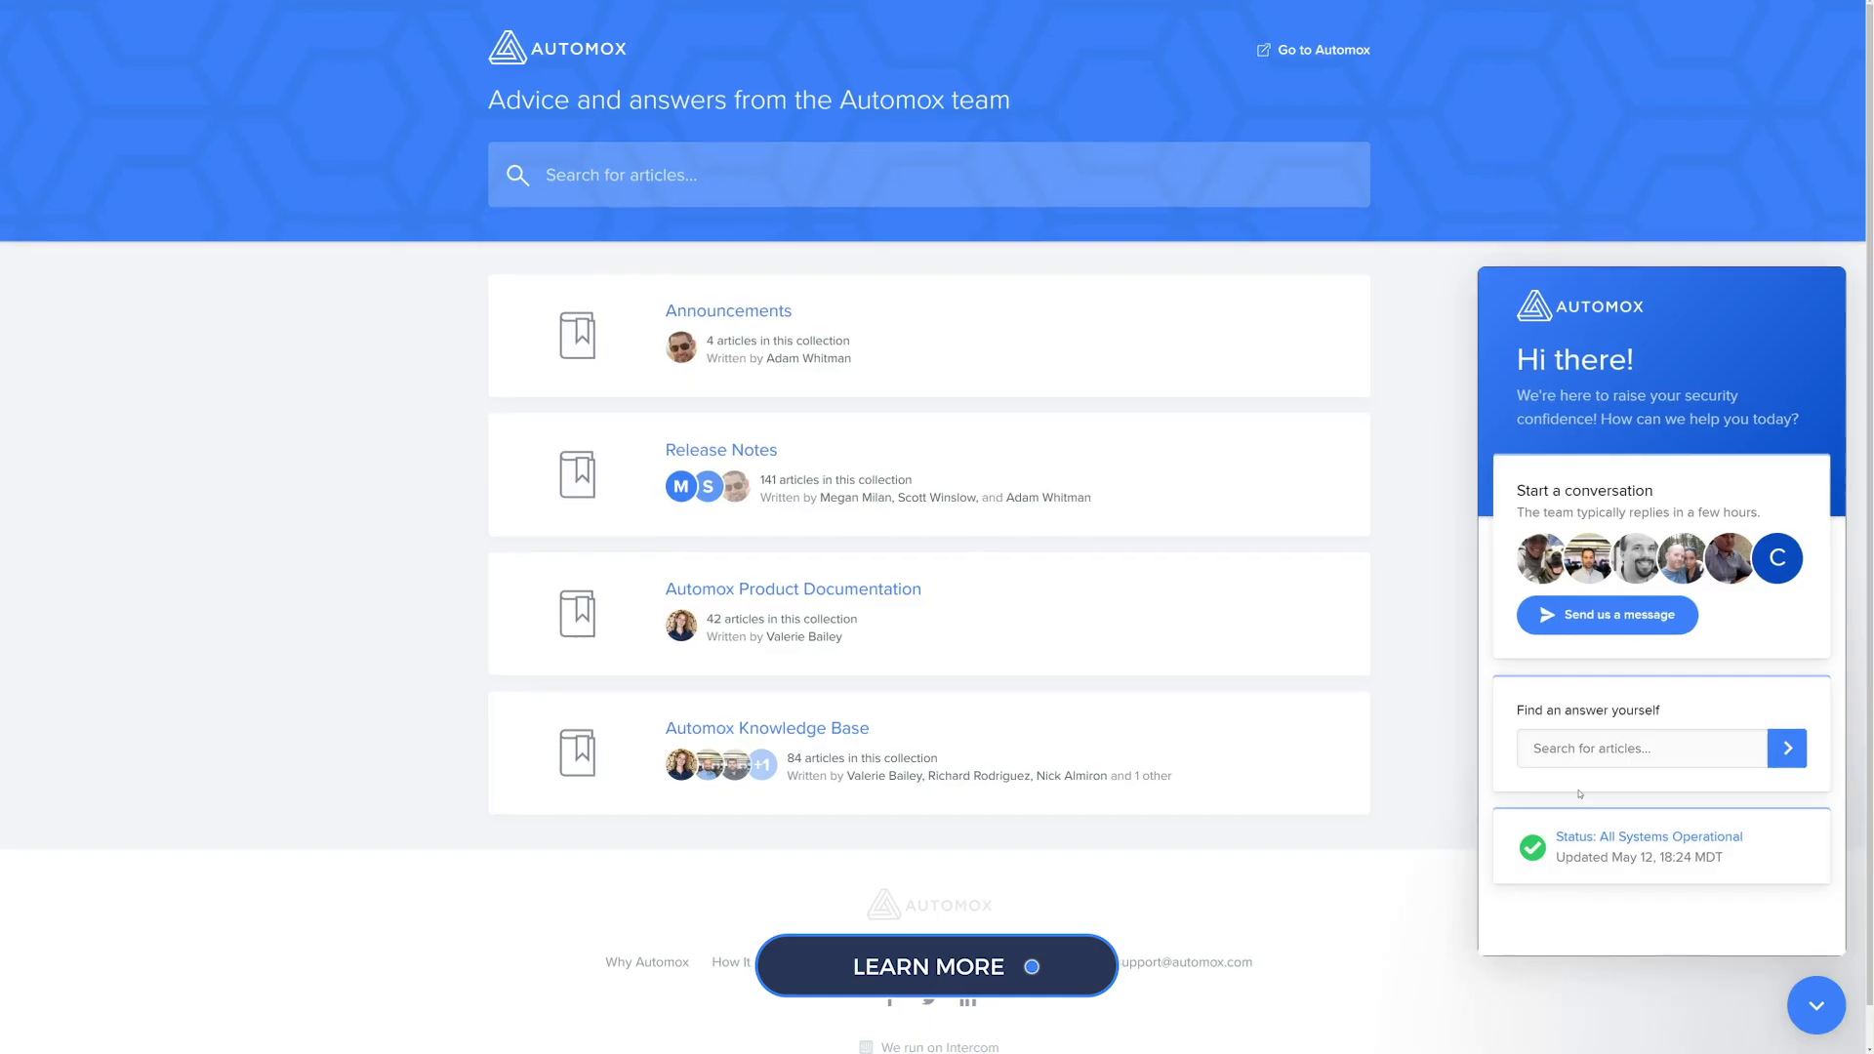
pyautogui.write('Hello! We')
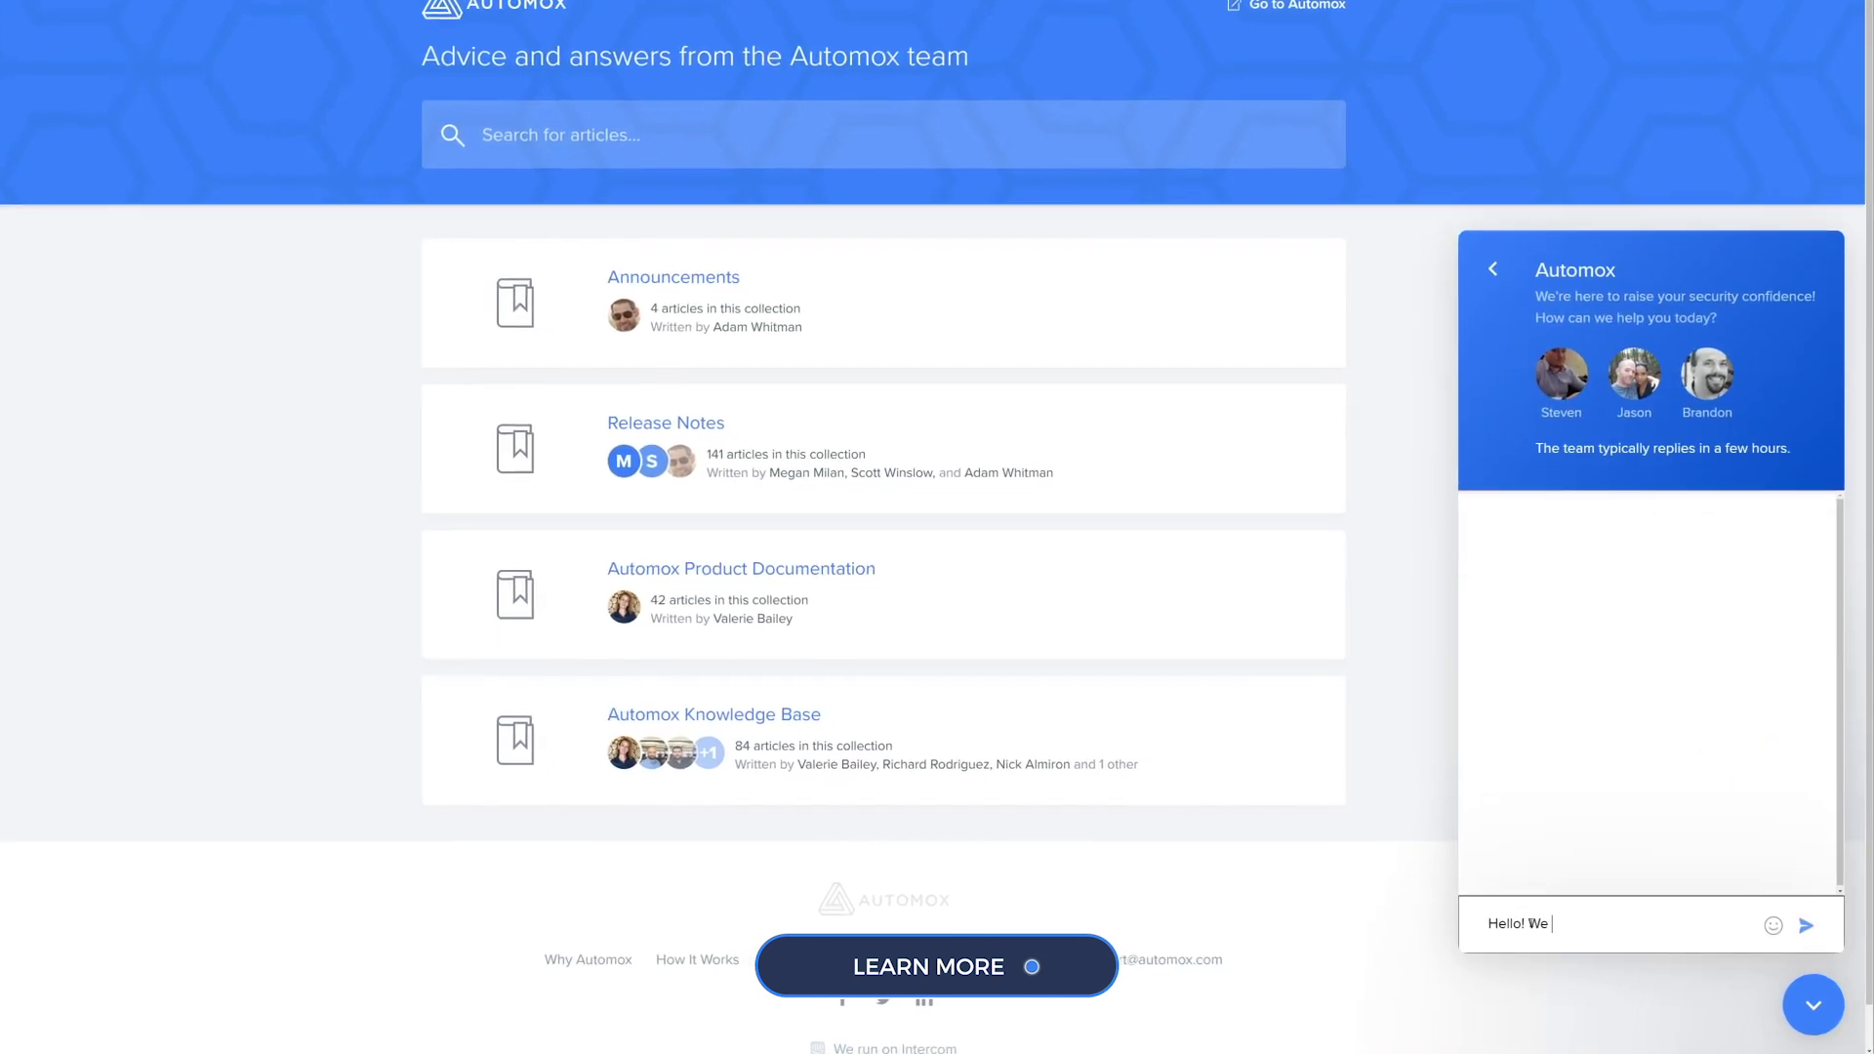
pyautogui.write(' could use some help deploying a new')
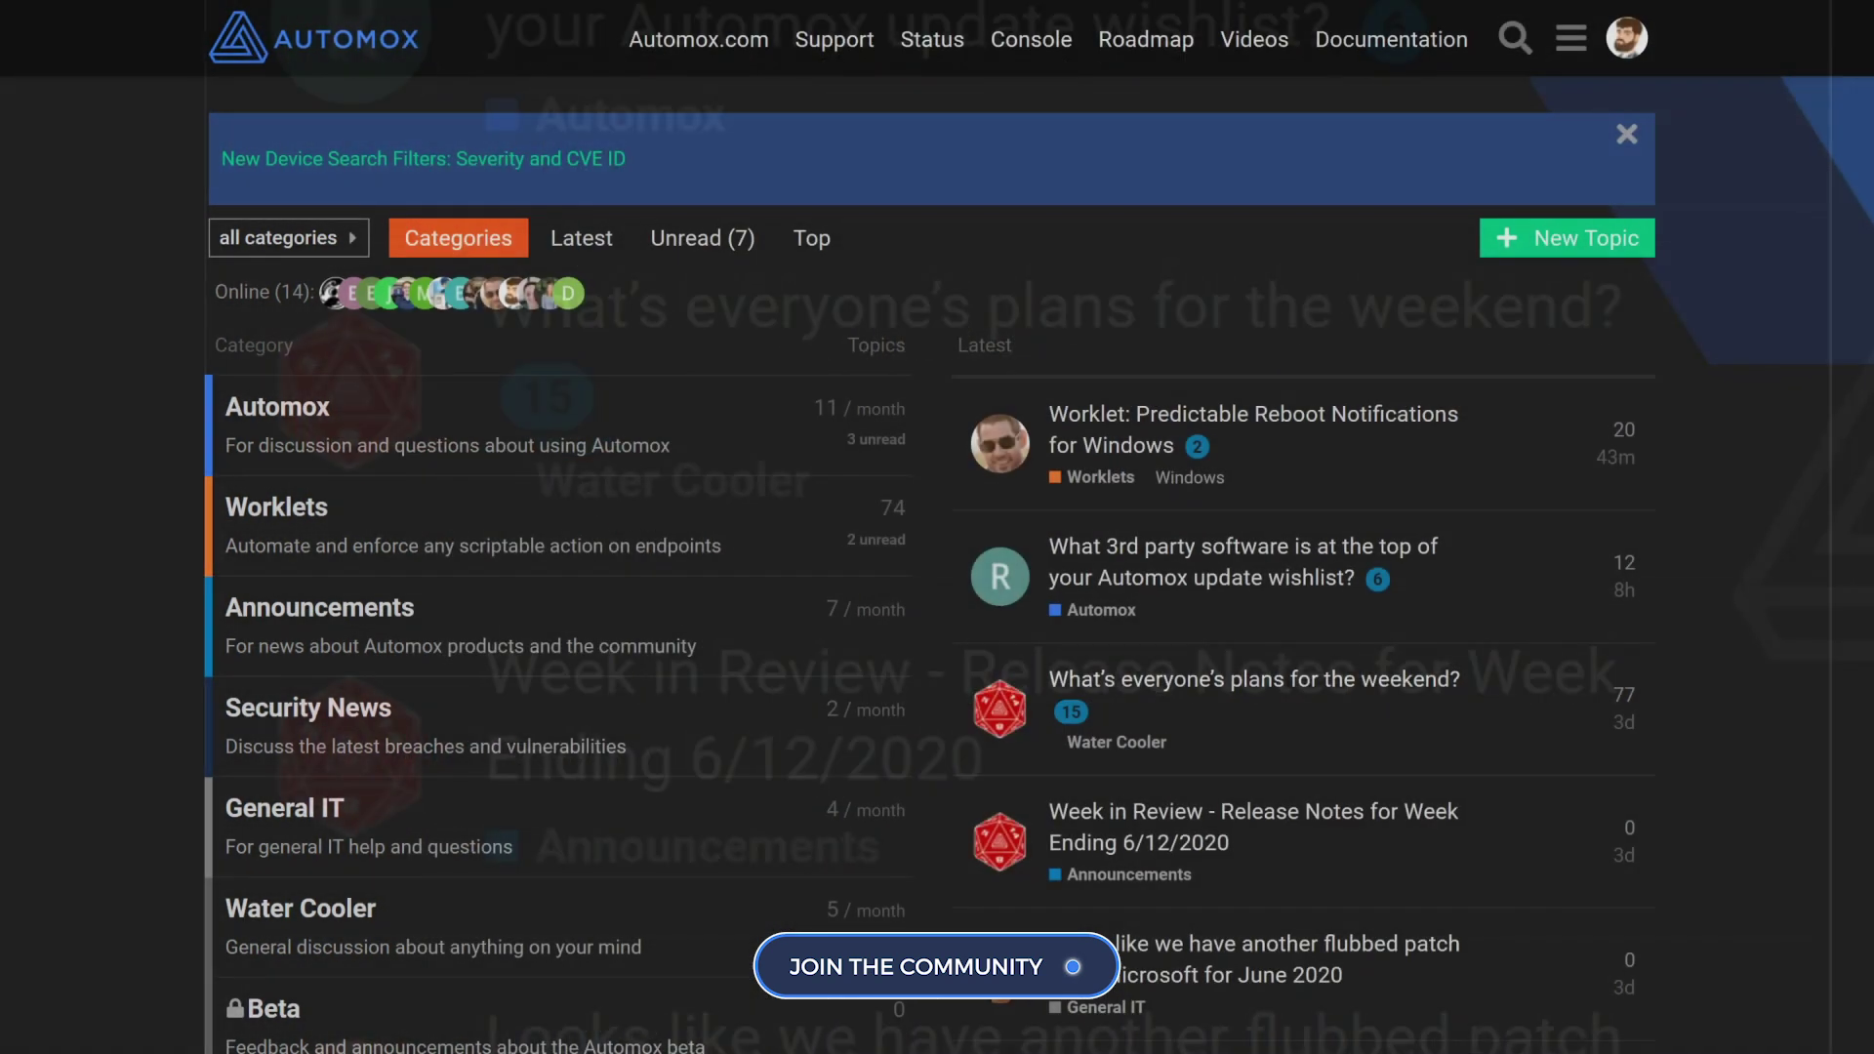
# Step: View the Worklets category listing shared topics like Install Slack and Deploy CrowdStrike
pyautogui.click(385, 502)
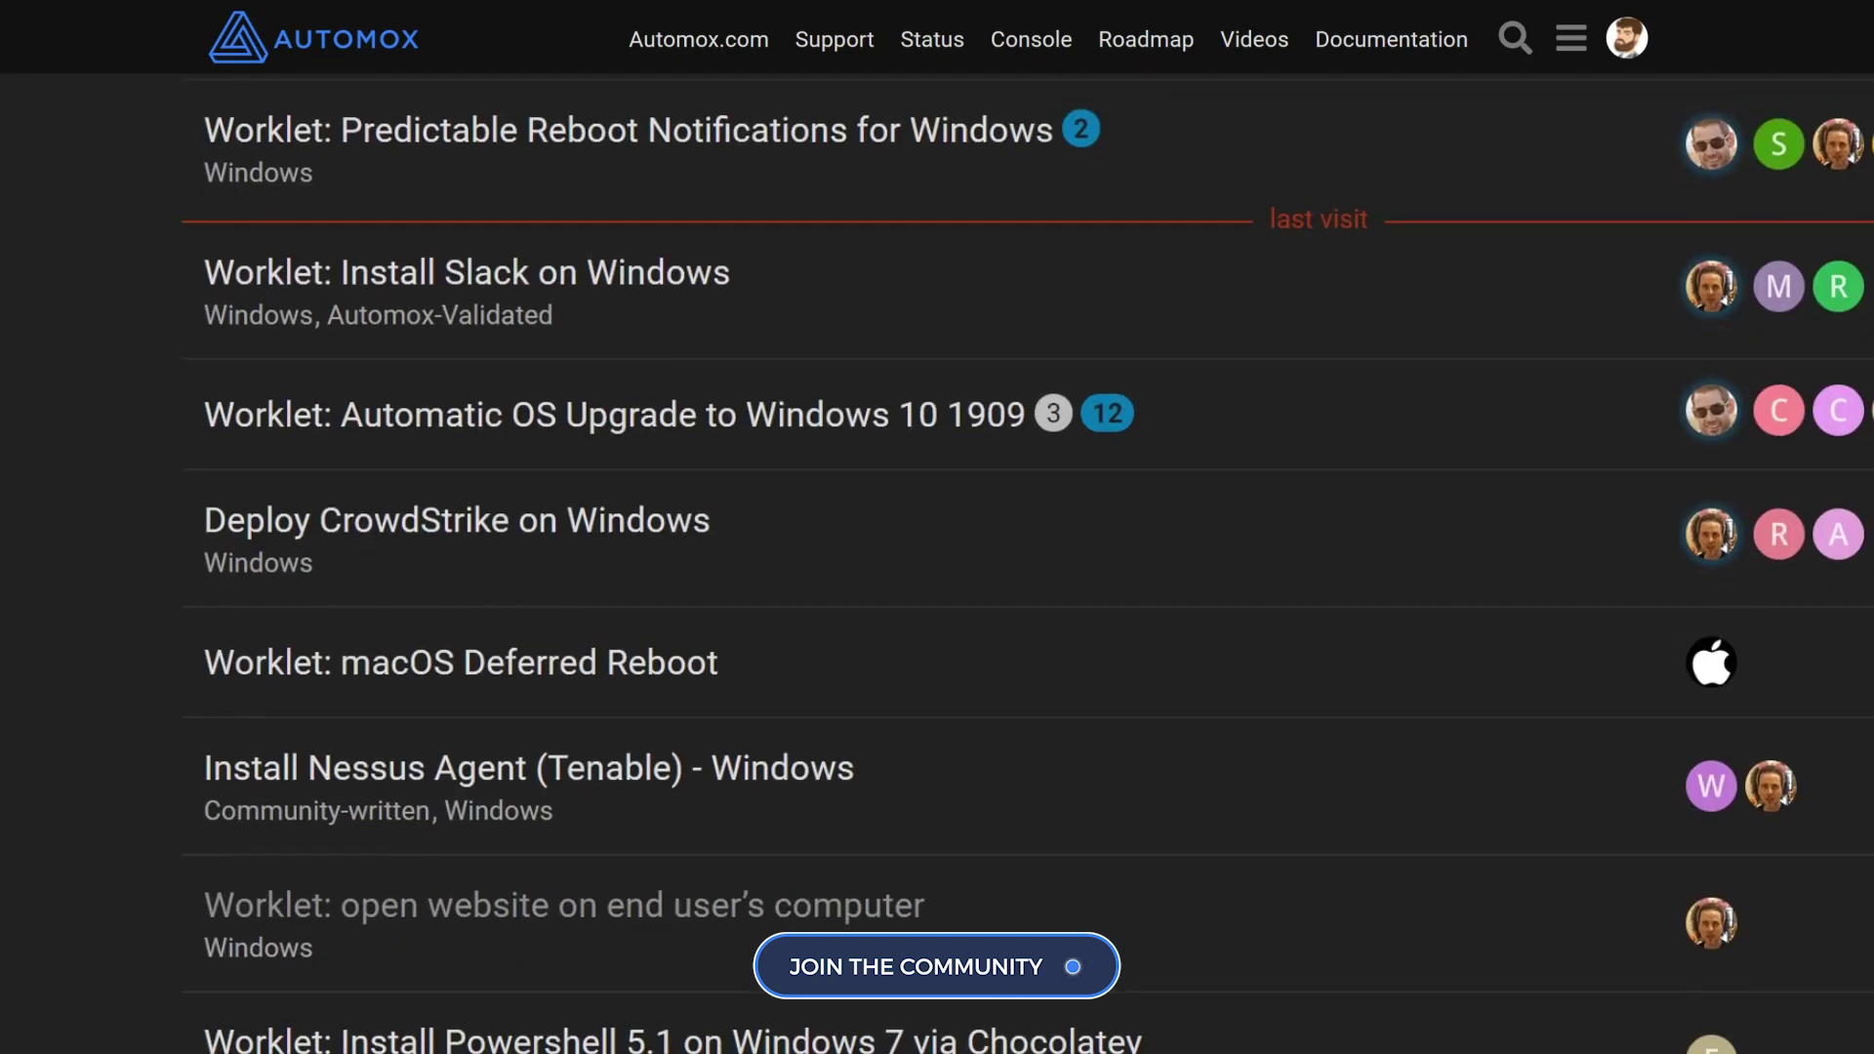